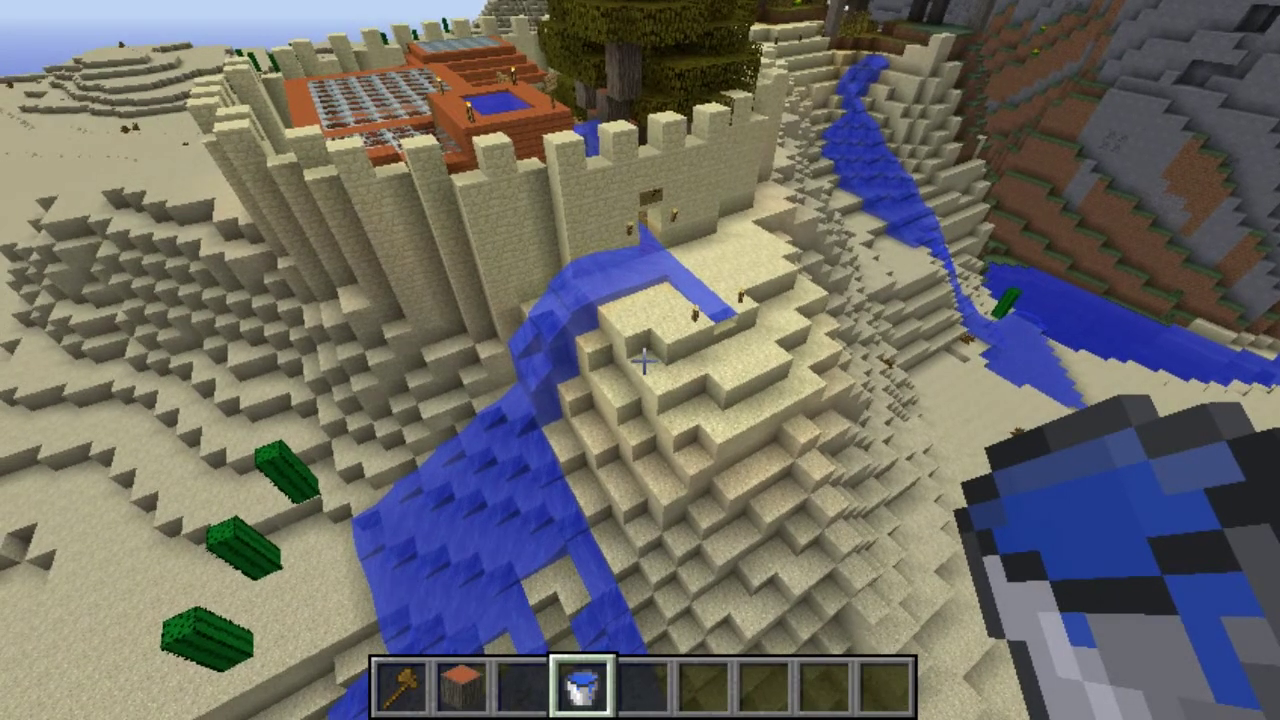
Step: Fly around the sandstone castle to examine the water spilling from beside the rooftop jacuzzi through the gate and down the hillside
key(shift)
key(w)
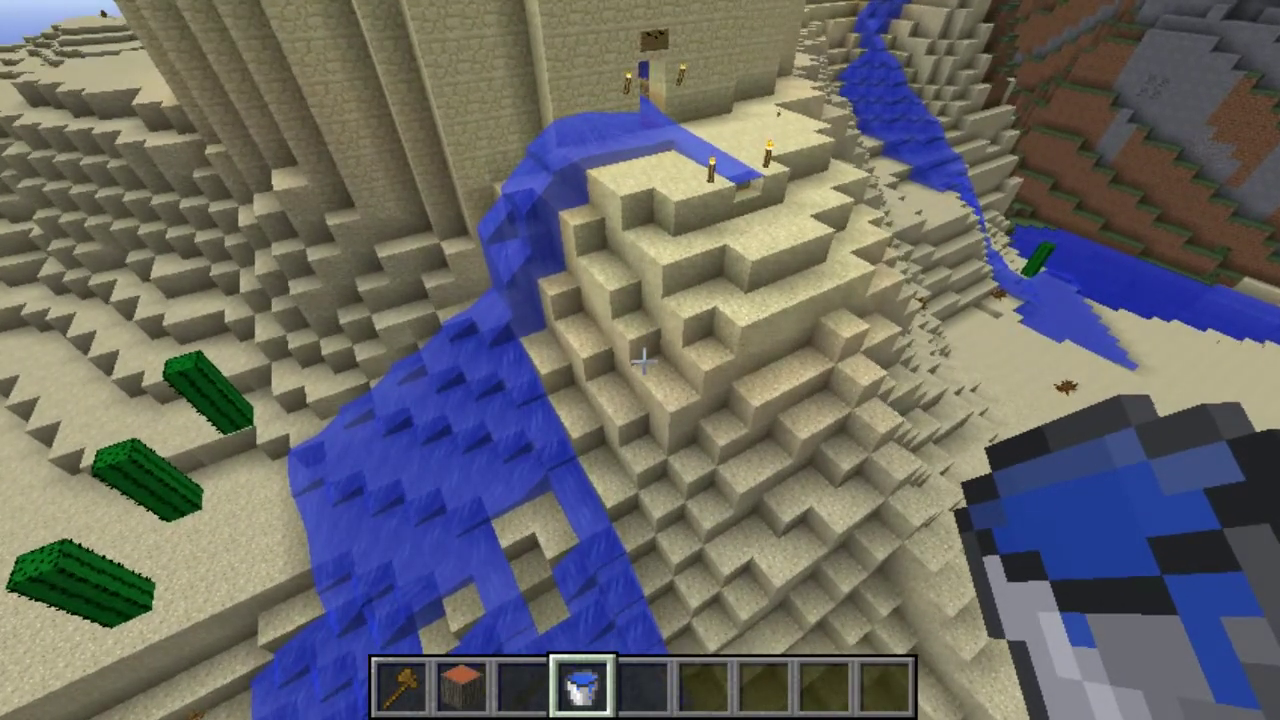
key(w)
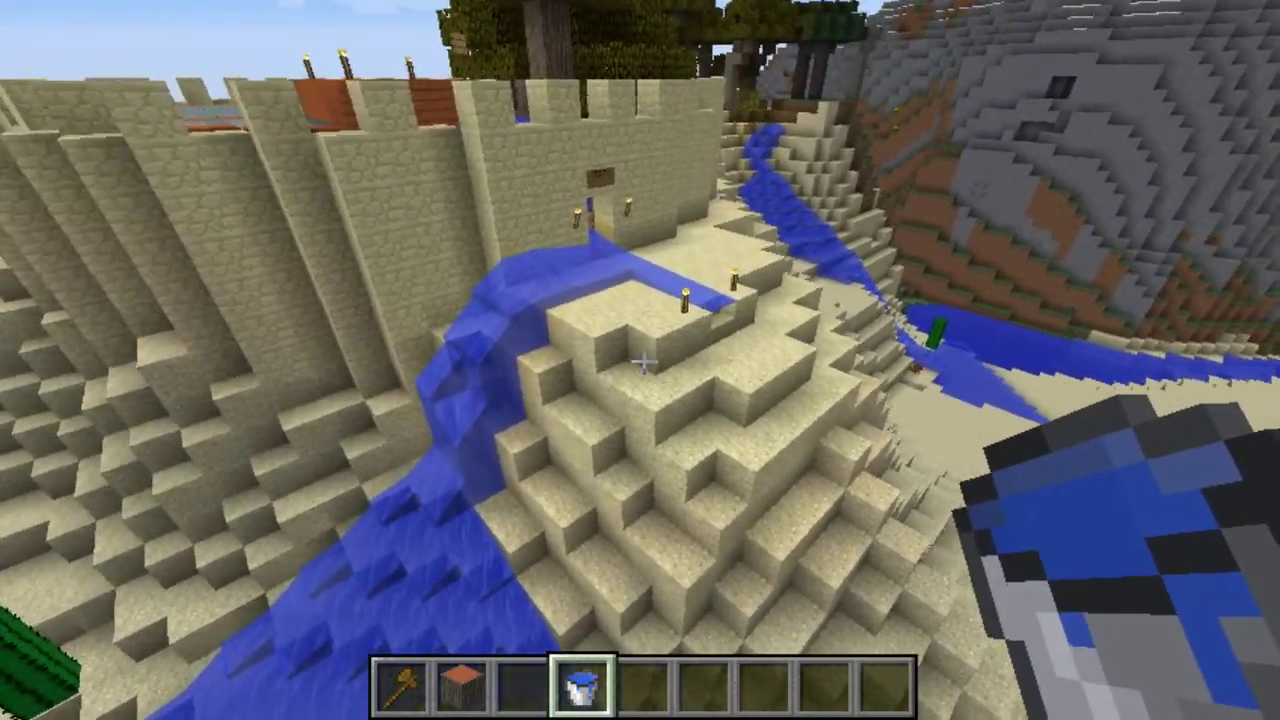
key(space)
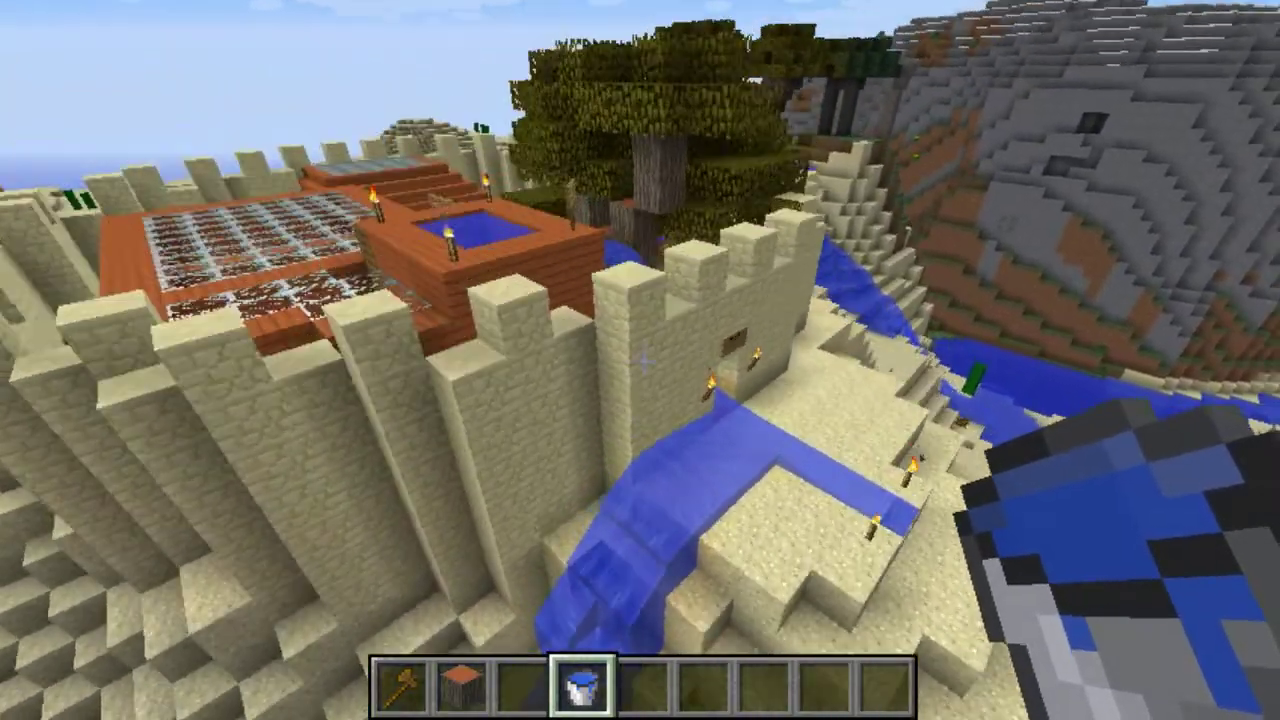
key(w)
key(w)
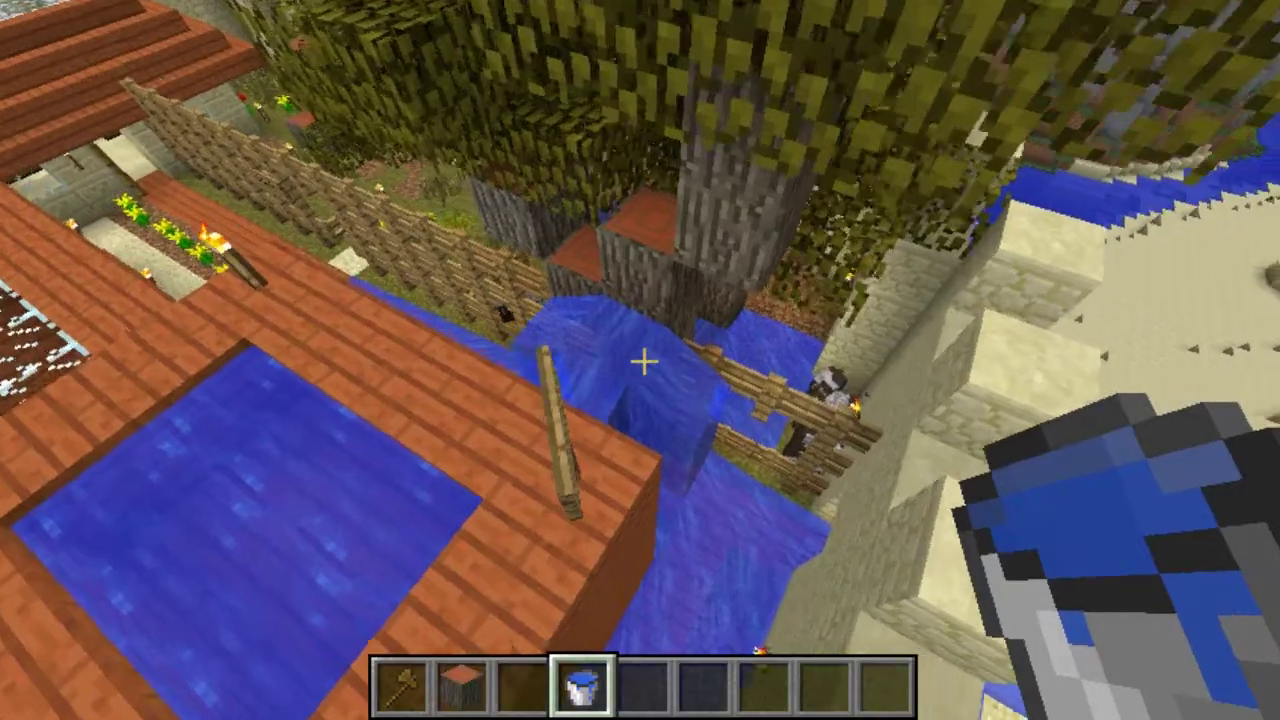
key(a)
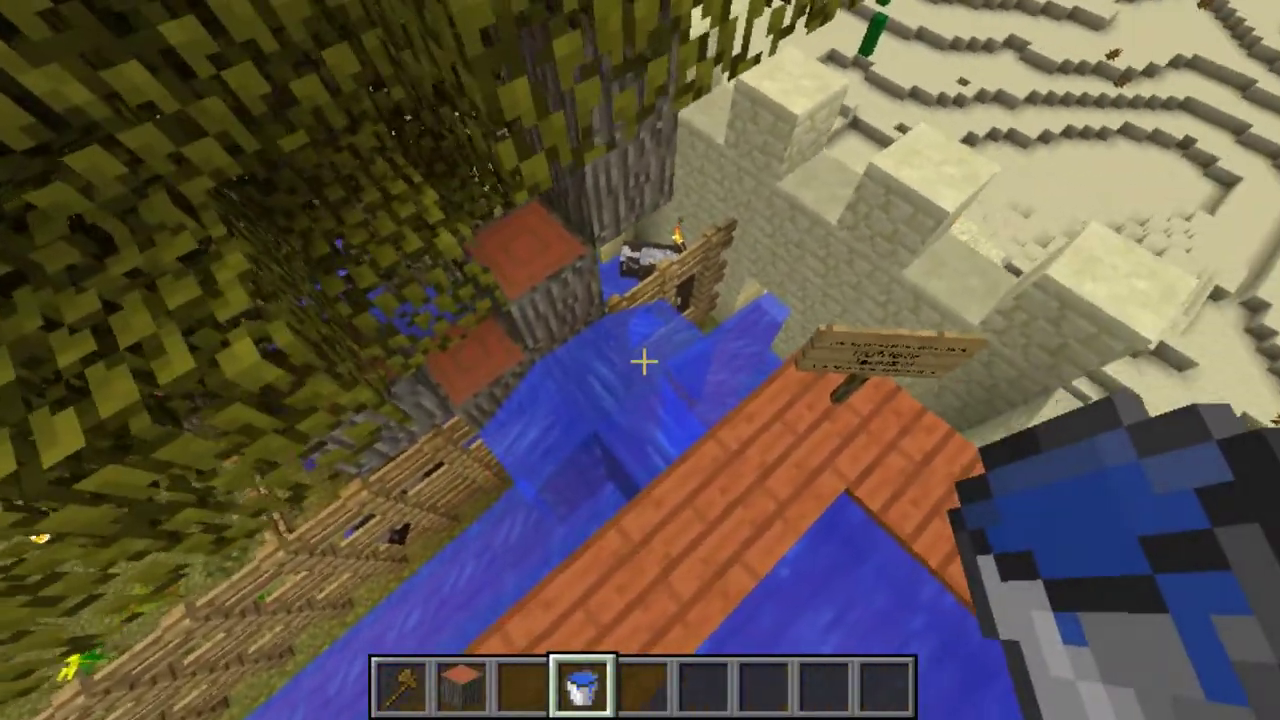
key(a)
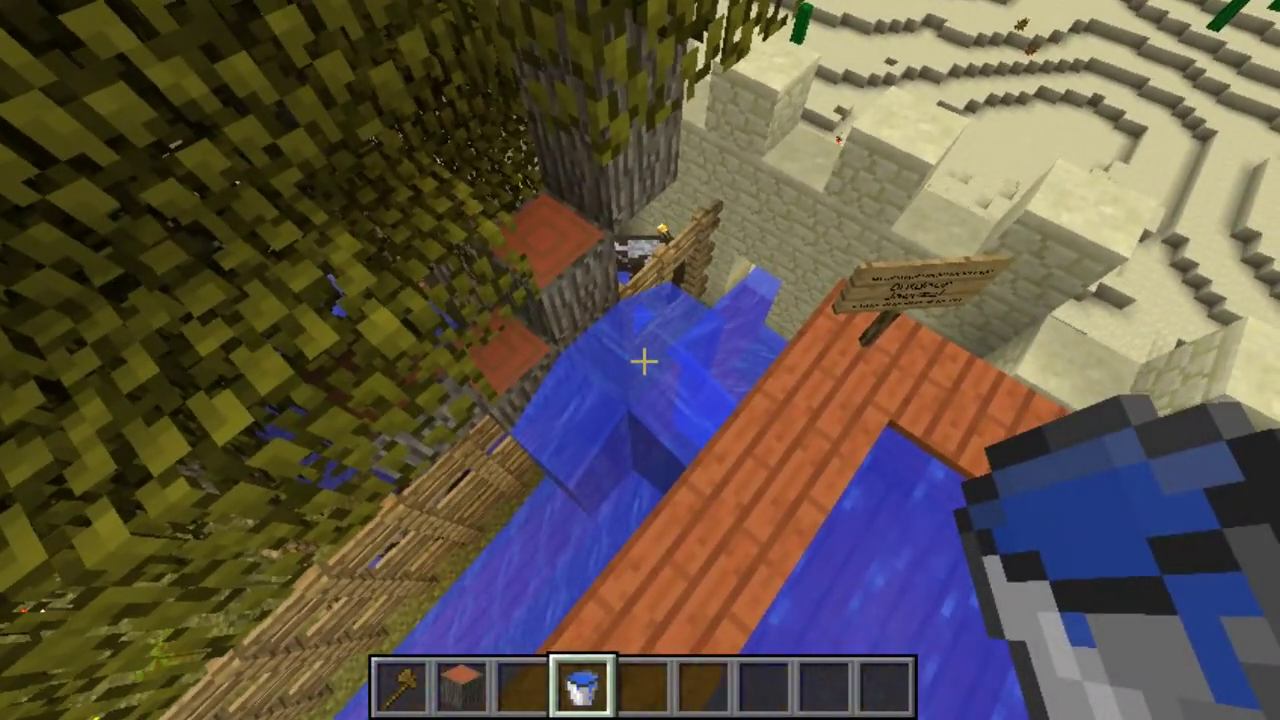
key(d)
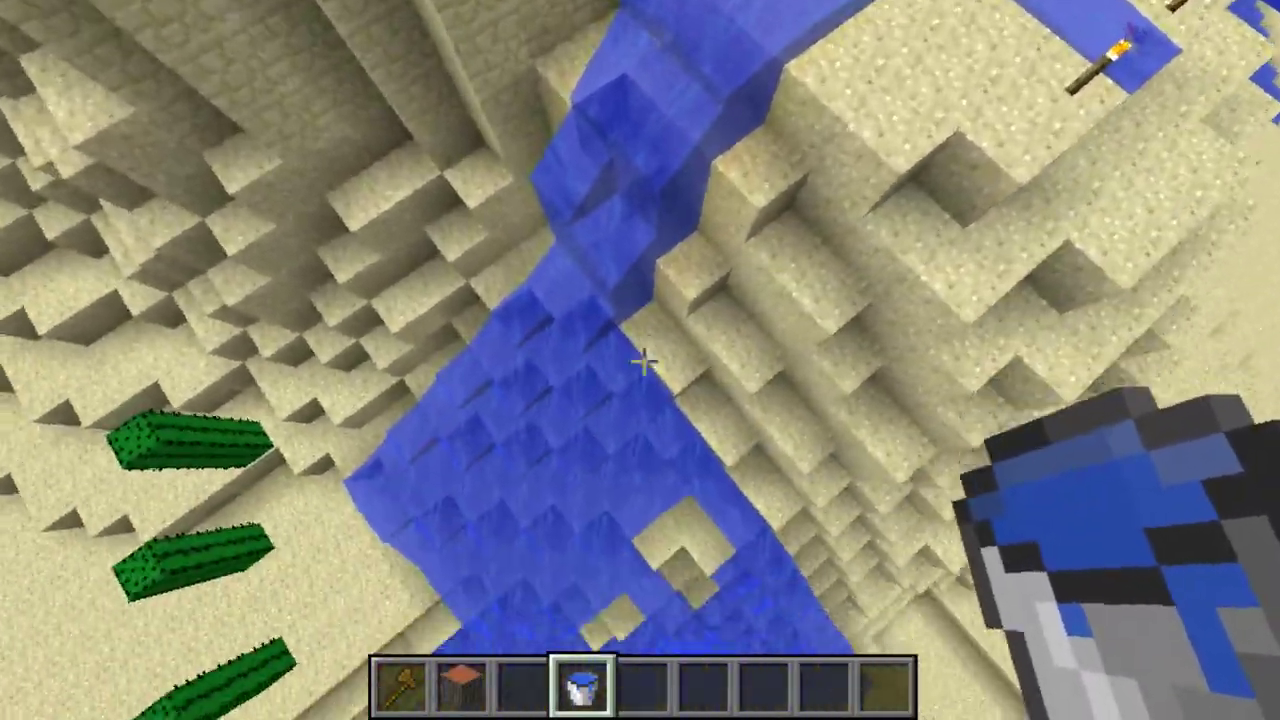
key(w)
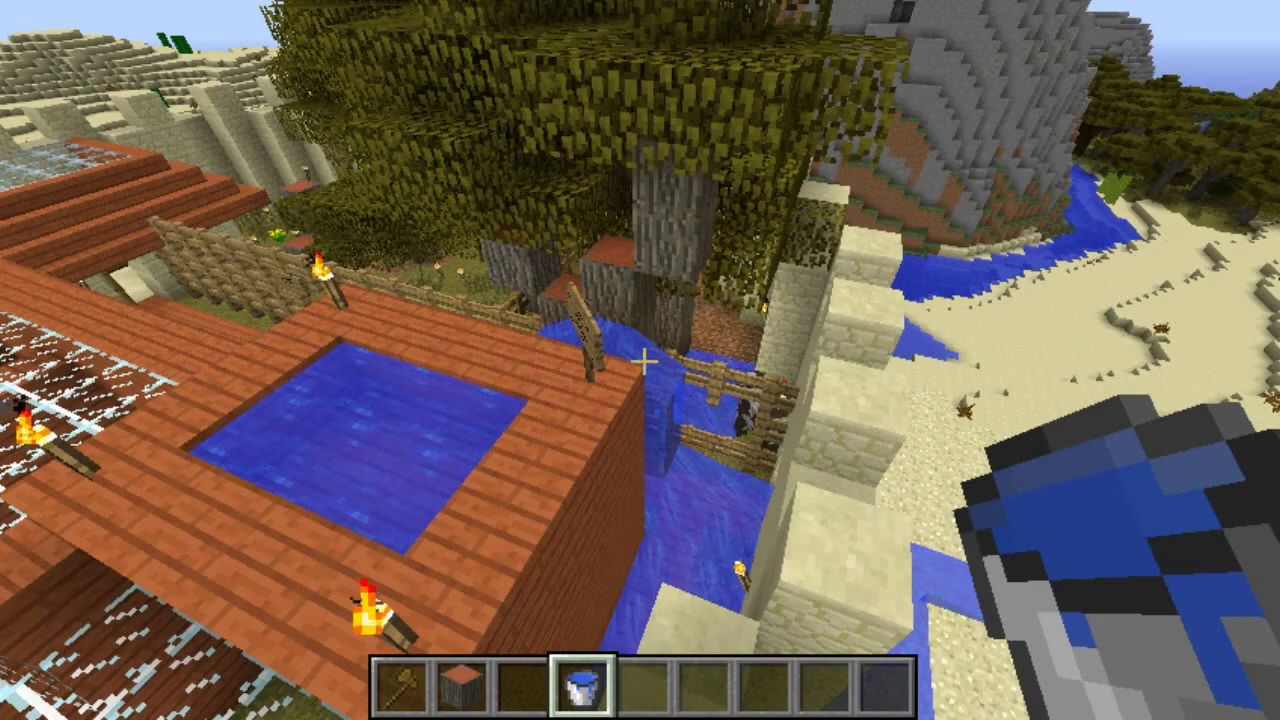
Step: Enable the CoreProtect inspector with /co i and approach the water source between the jacuzzi and the tree
text(/co i)
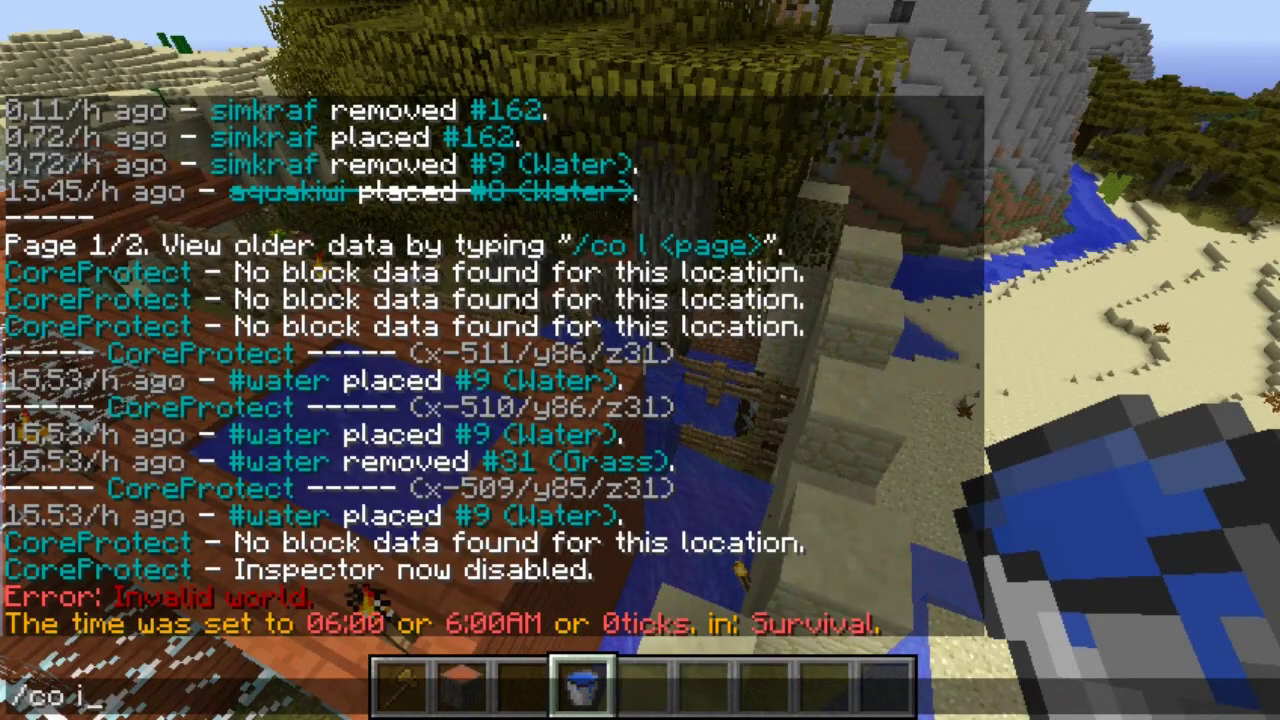
key(Return)
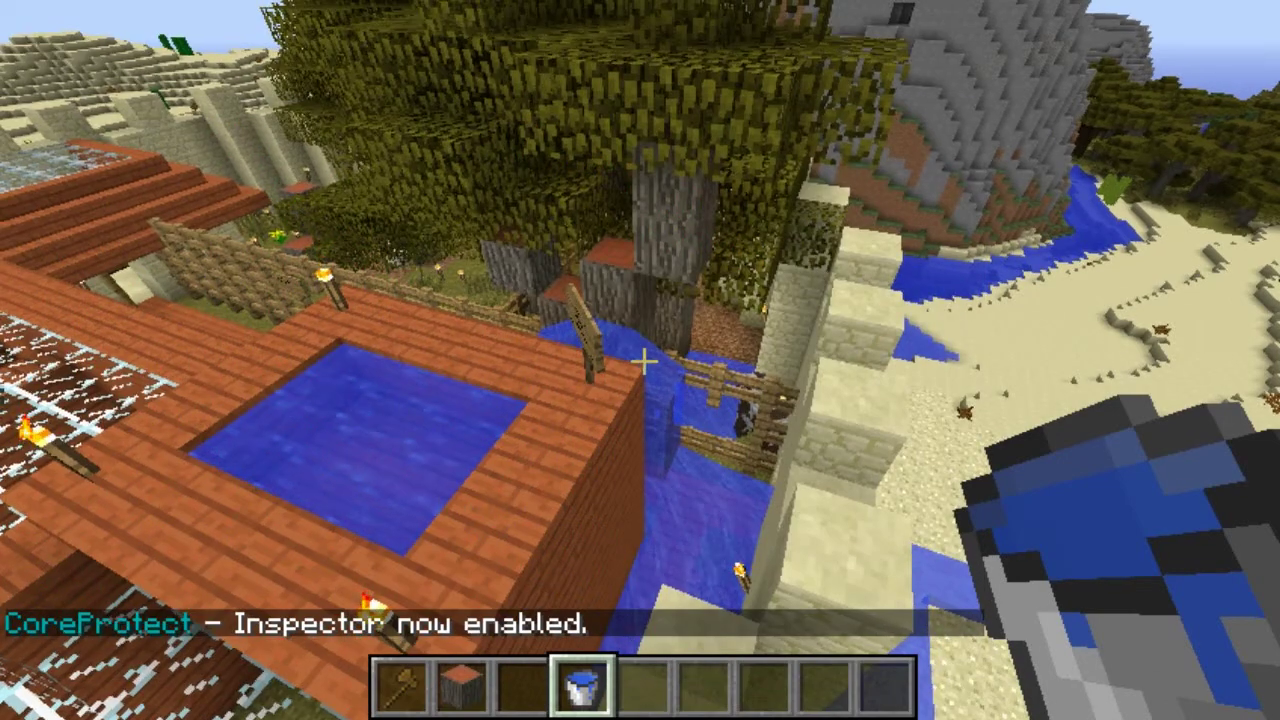
key(w)
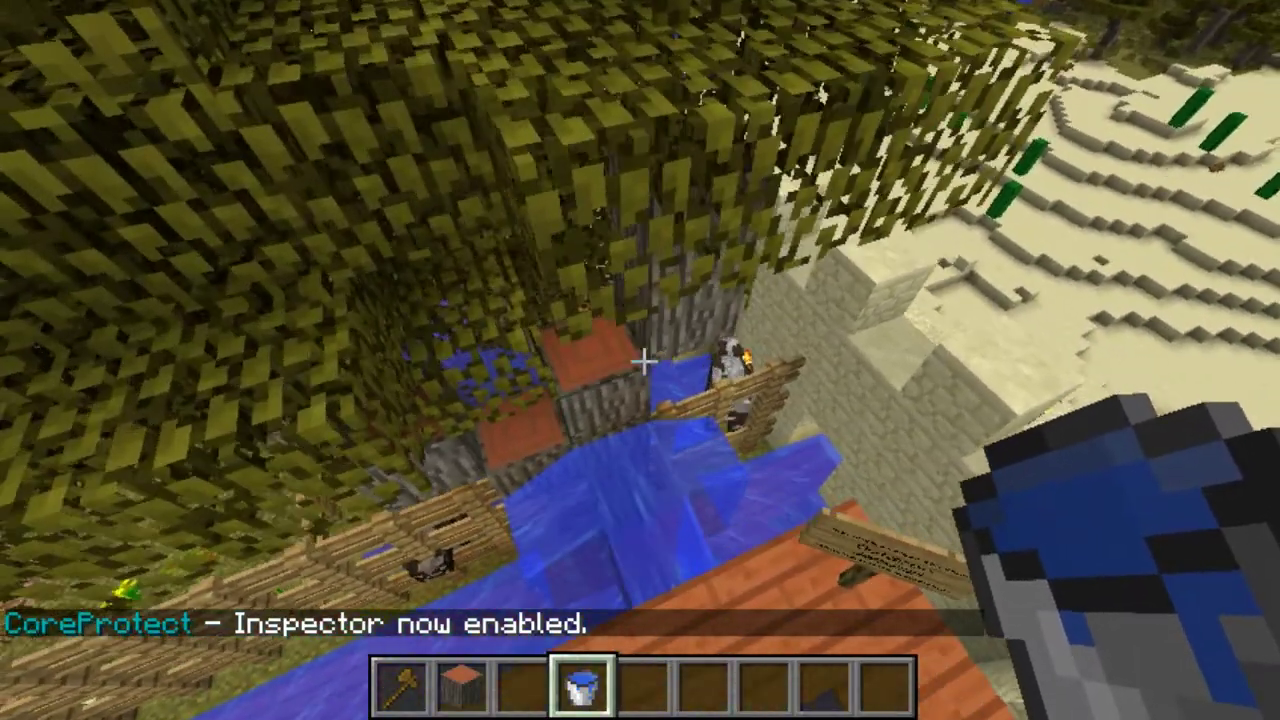
Step: Disable the inspector with /co i and replace the water source beside the tree stumps with an Acacia Wood block
scroll(643, 362, up, 2)
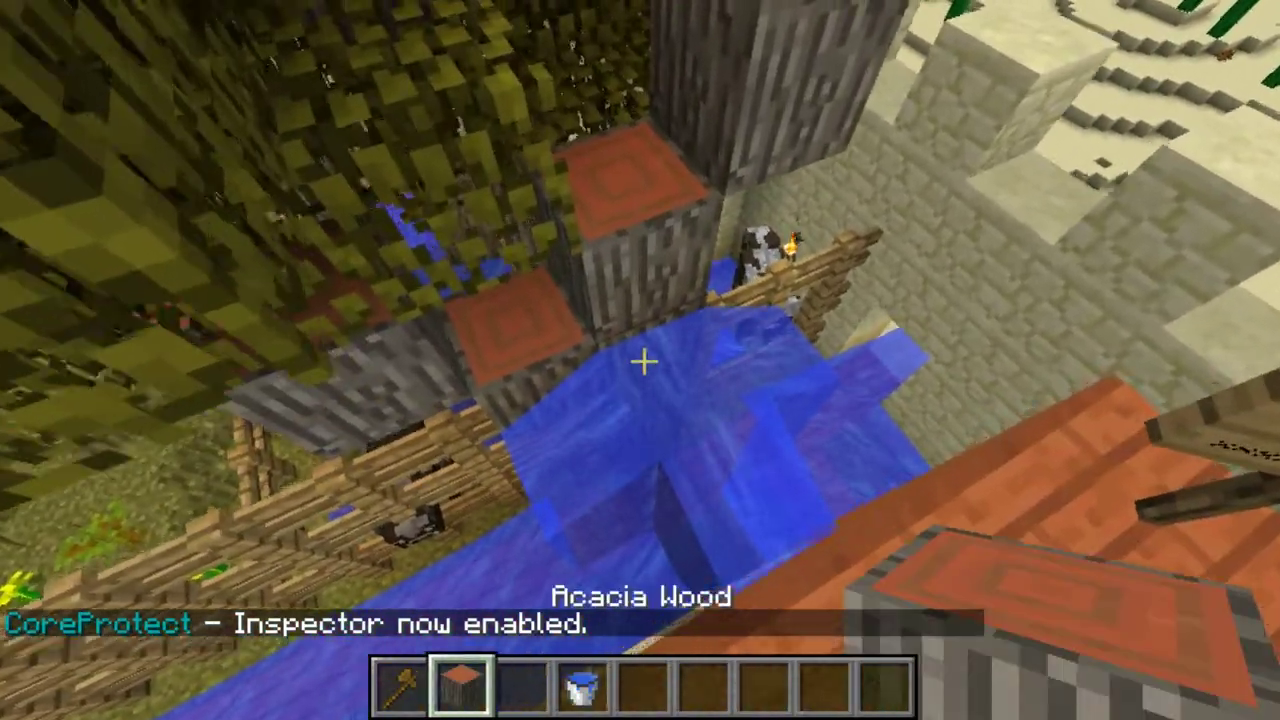
key(w)
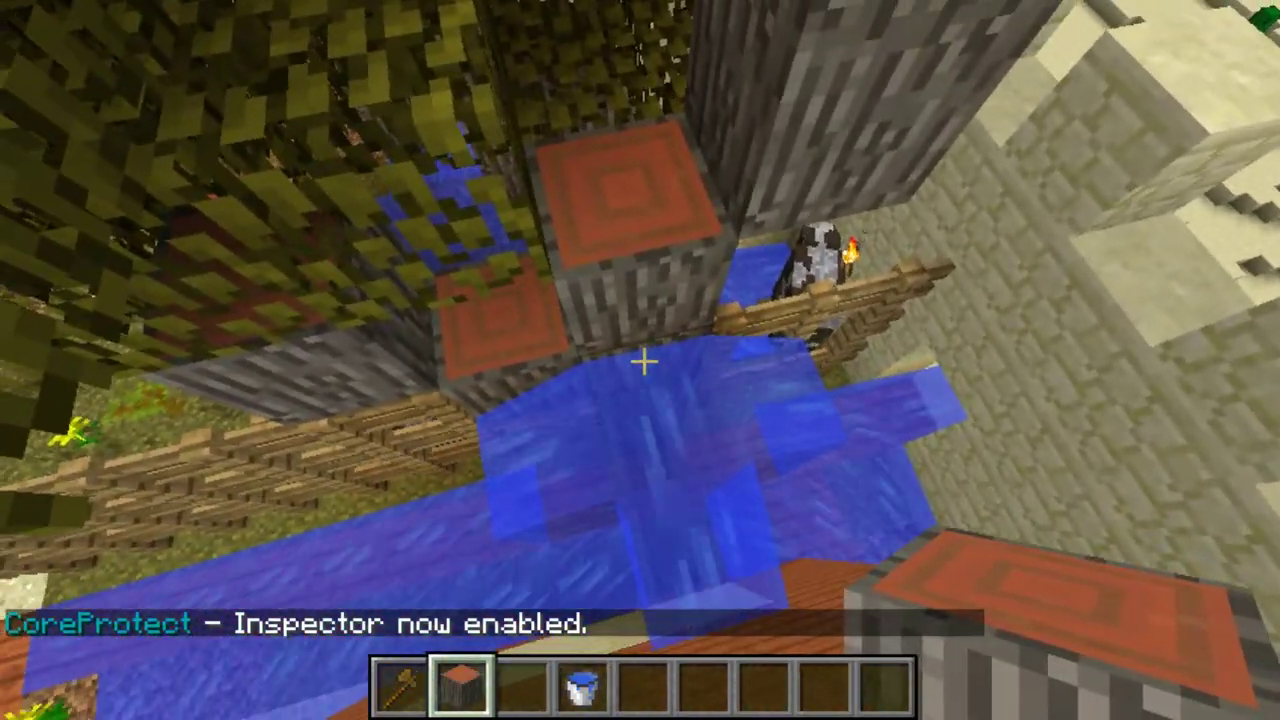
key(slash)
text(co)
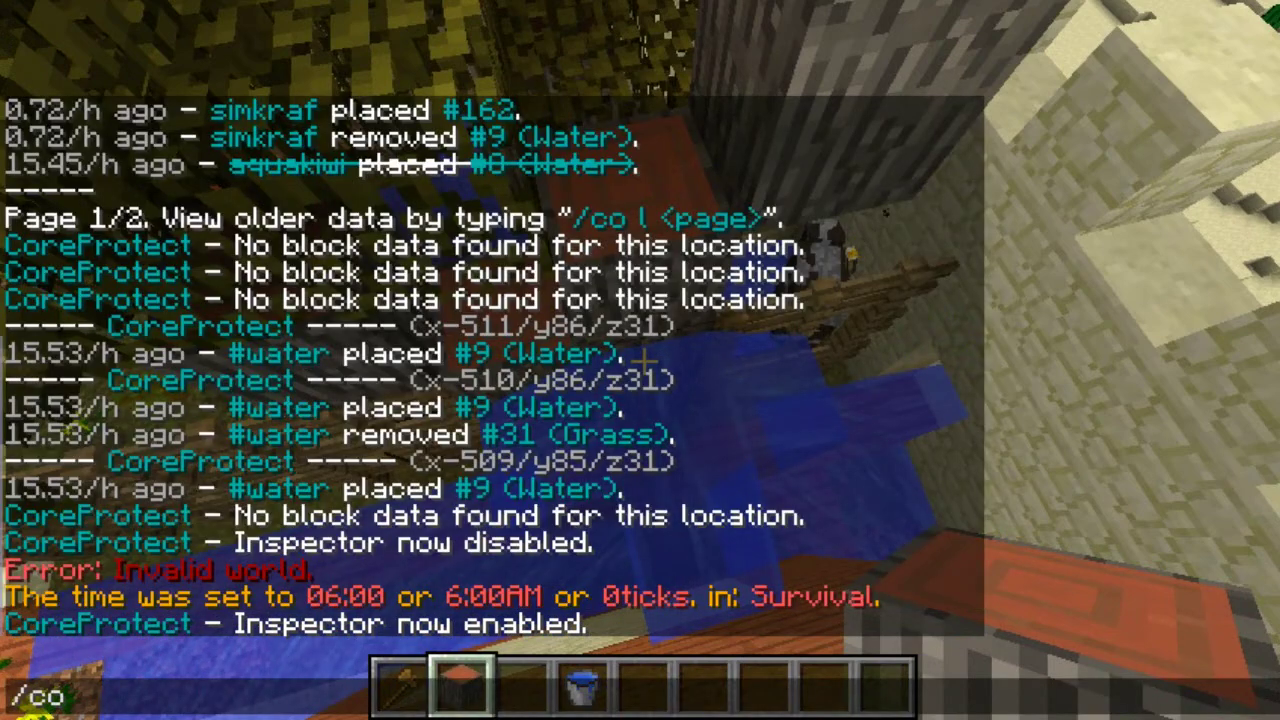
text( i)
key(Return)
right_click(643, 362)
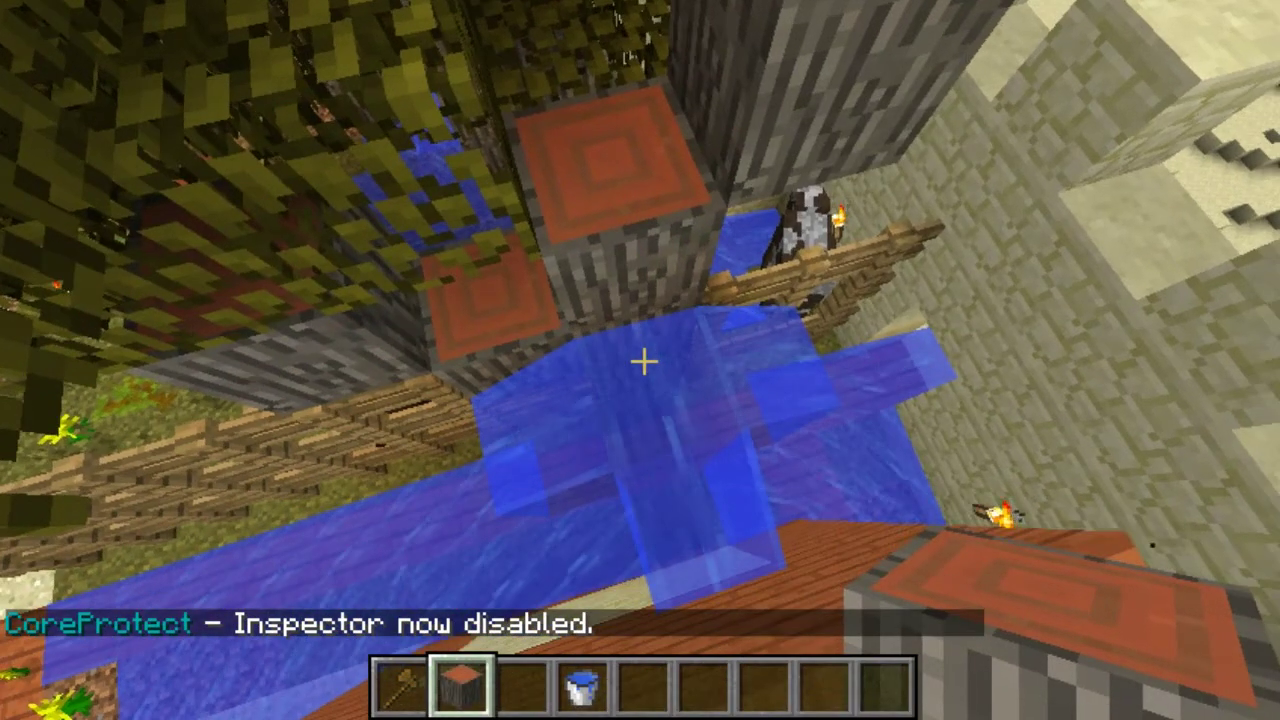
right_click(644, 361)
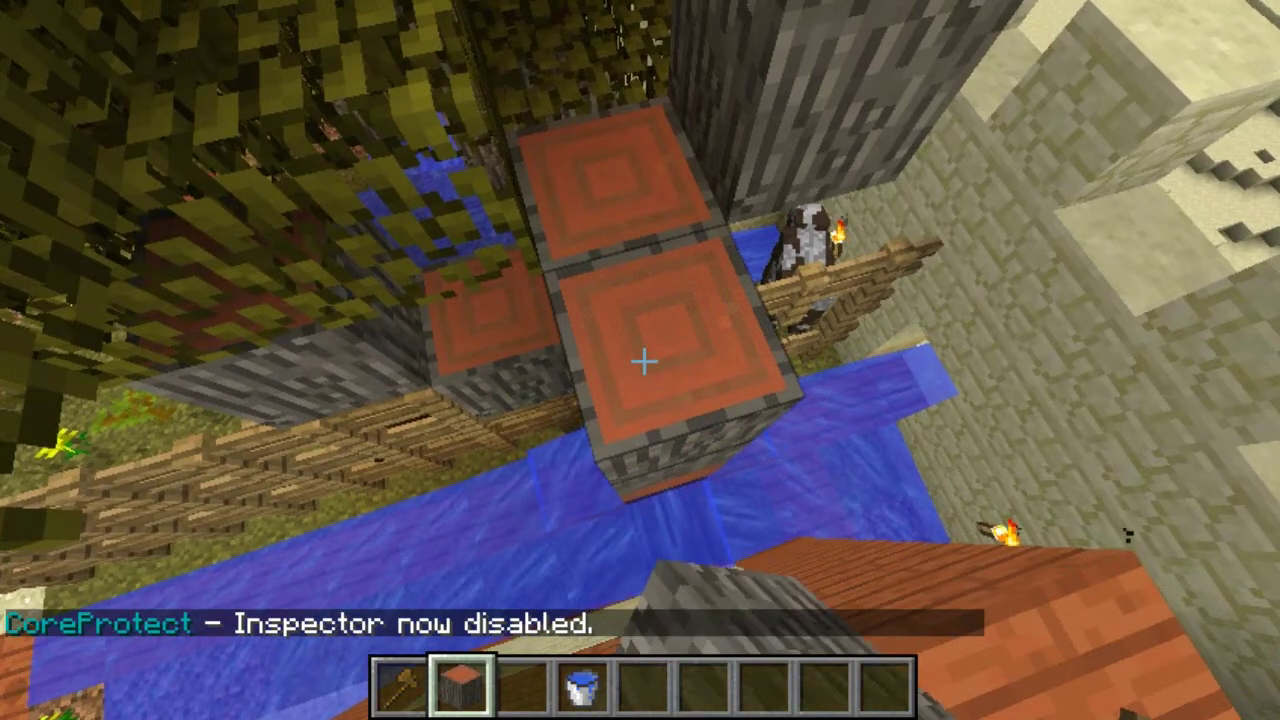
key(a)
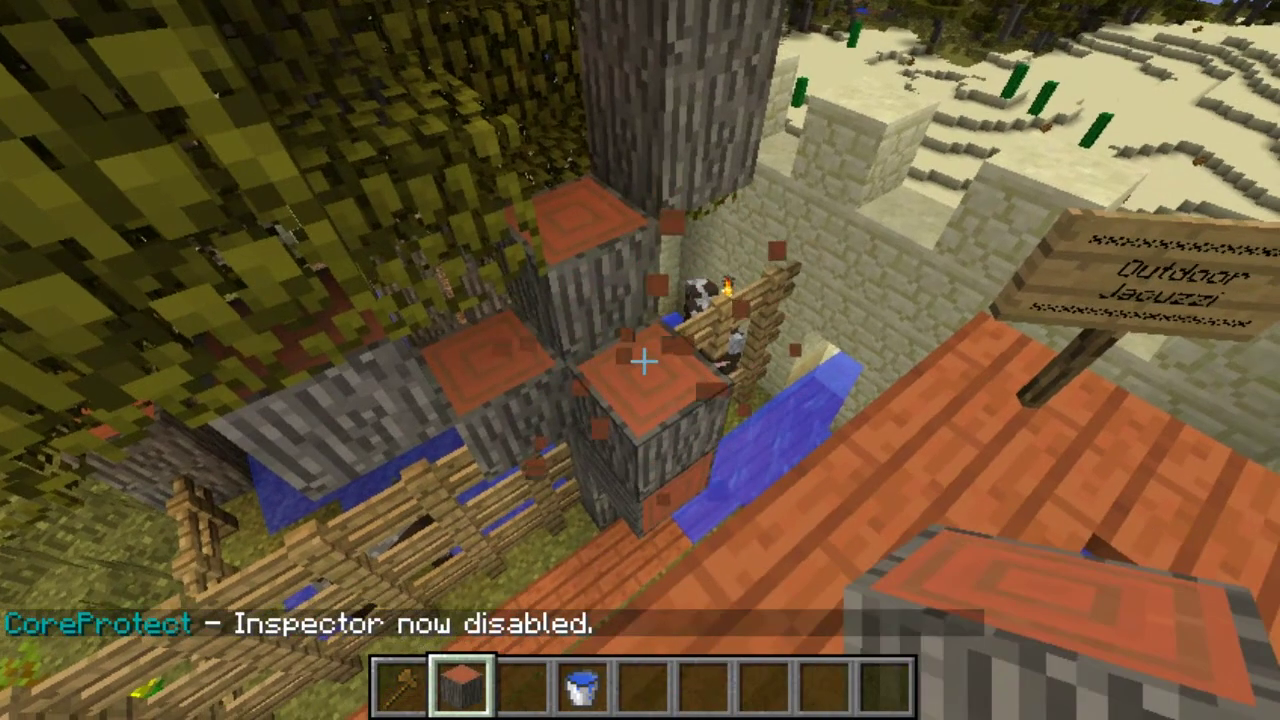
Step: Enable the inspector with /co i and look up the block history of the Acacia Wood placed near the jacuzzi
text(/co i)
key(Return)
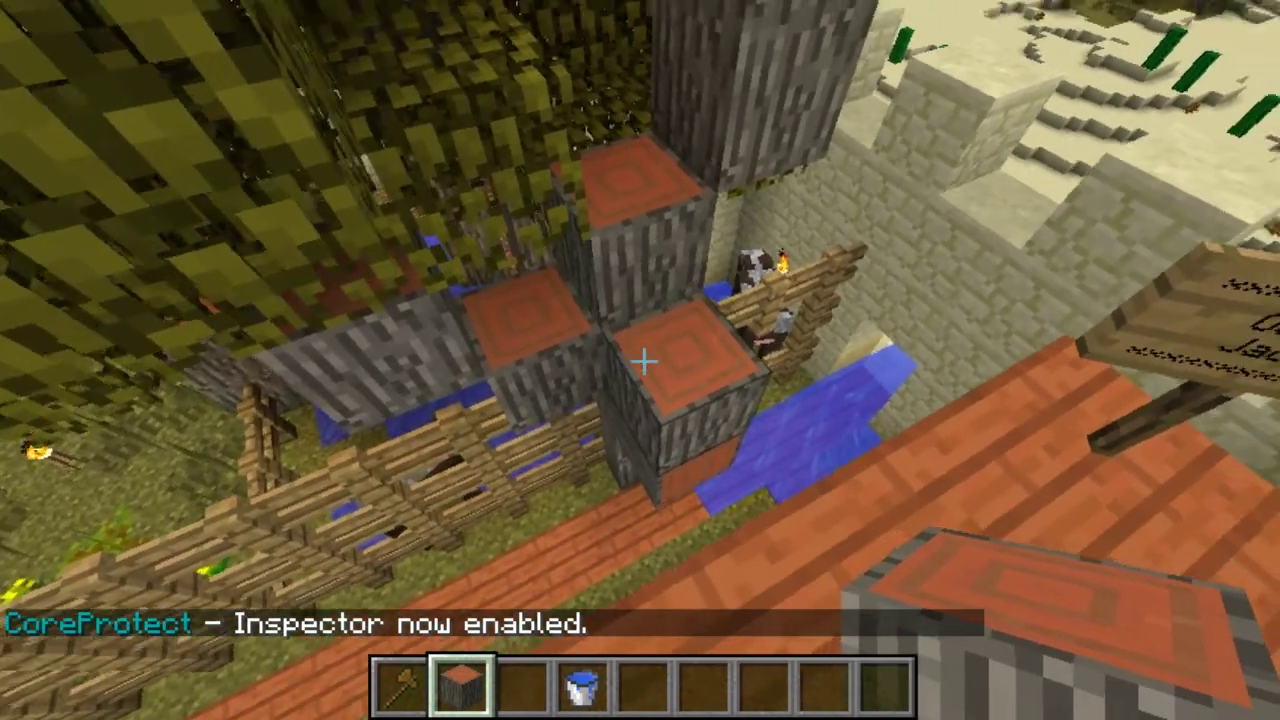
click(643, 362)
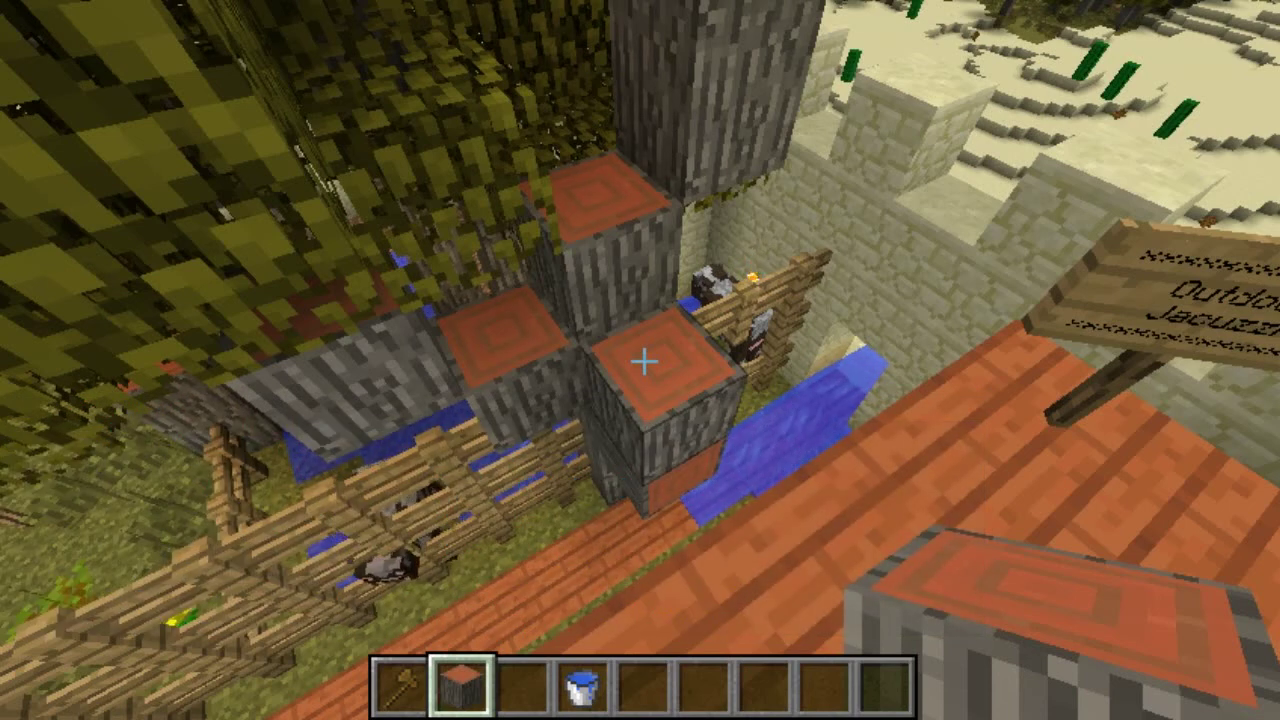
key(t)
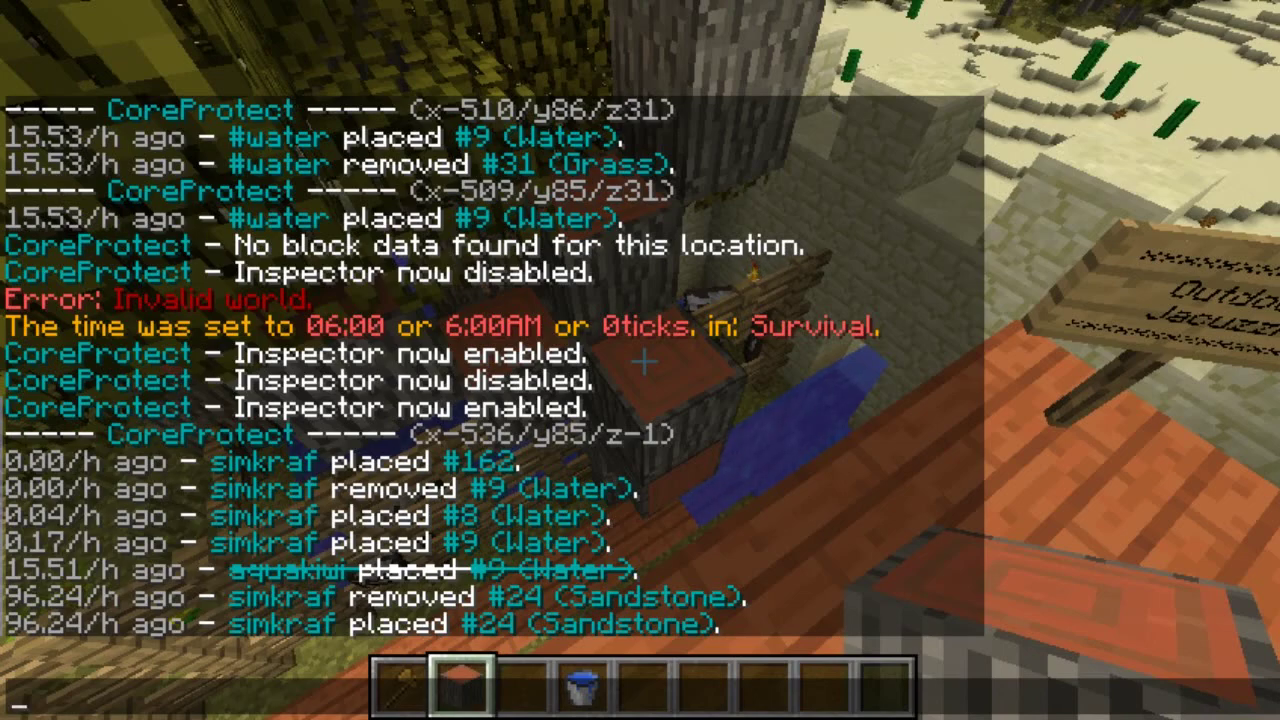
key(Escape)
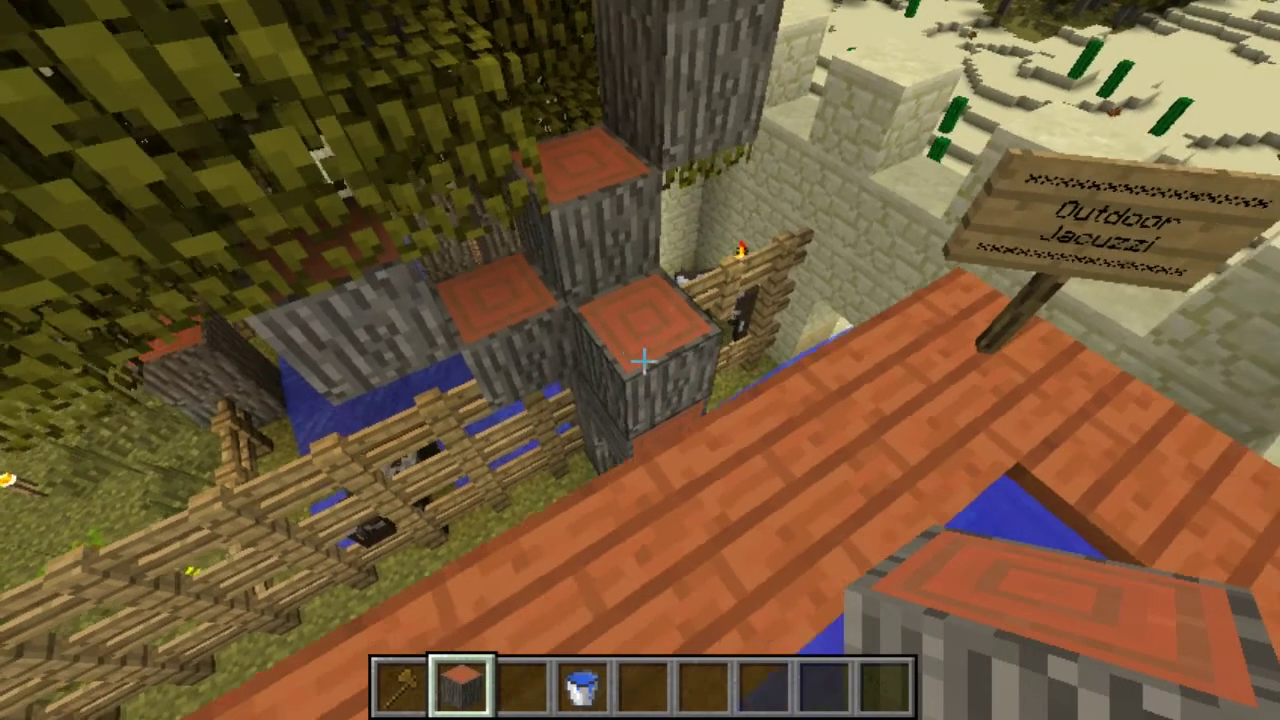
Step: Disable the inspector with /co i and plug the upper and lower water flows under the hilltop trees with Acacia Wood blocks
key(s)
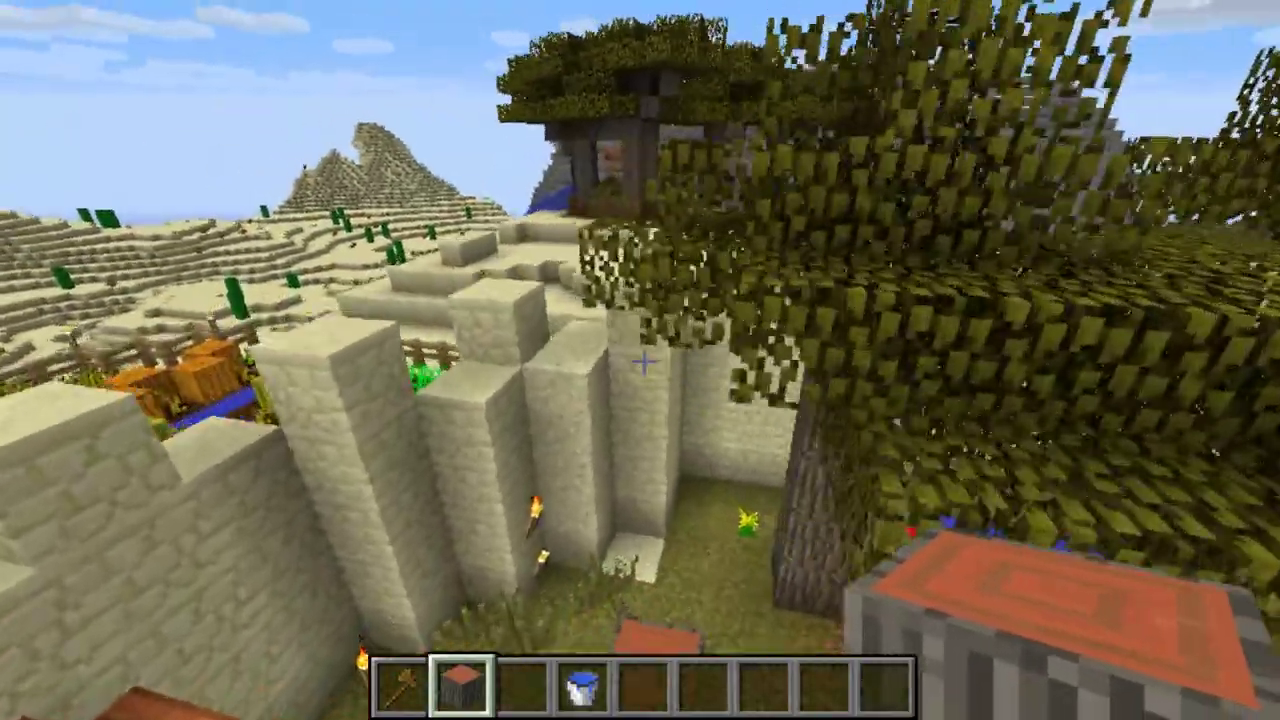
key(w)
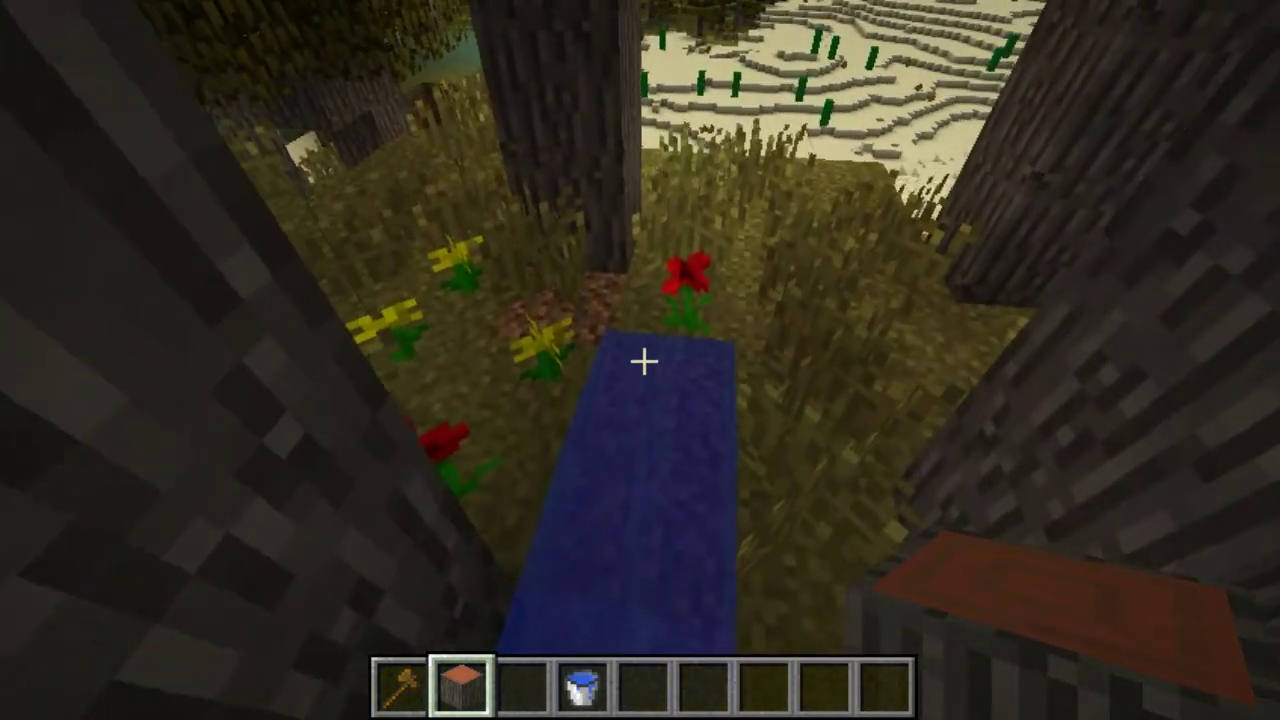
key(slash)
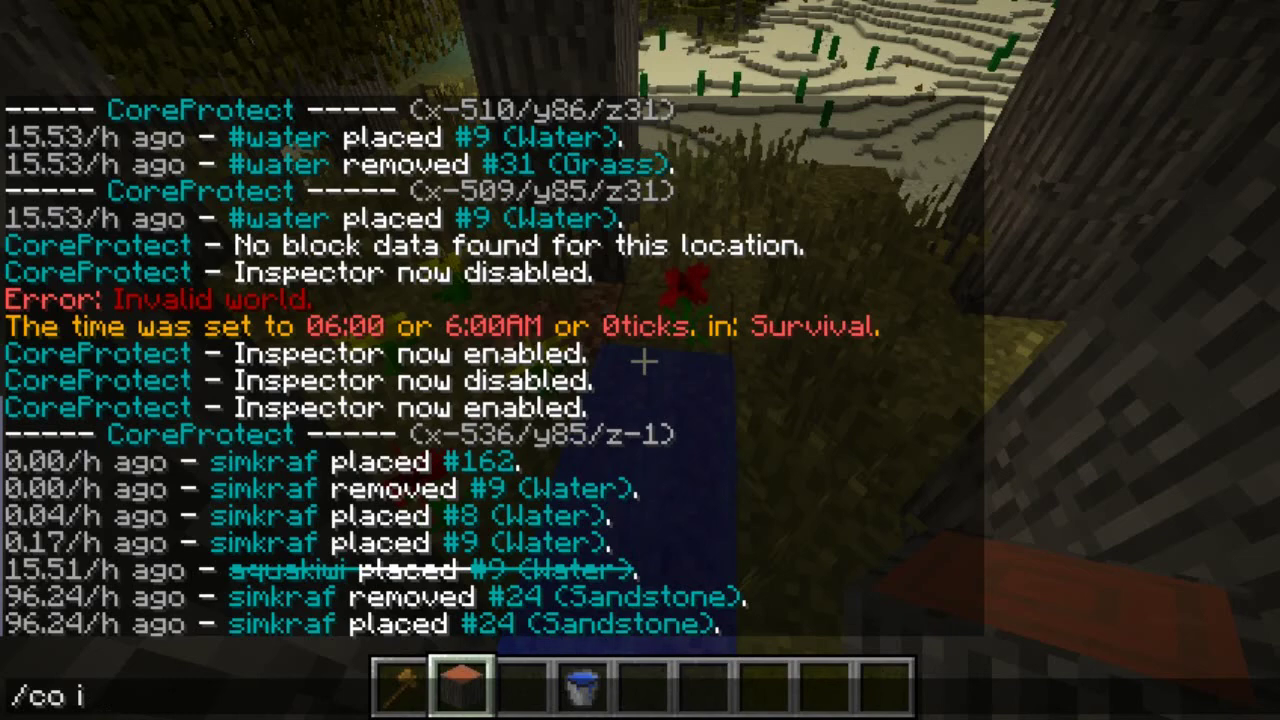
text(co i)
key(Return)
right_click(643, 362)
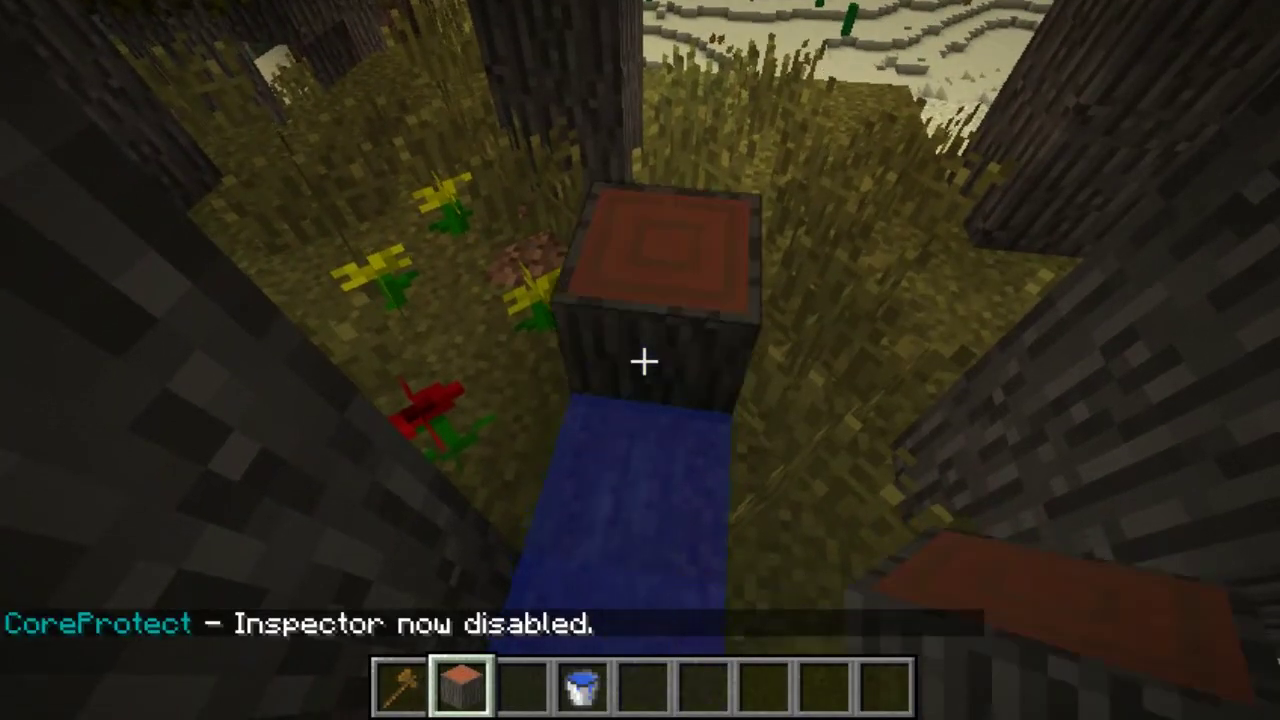
key(s)
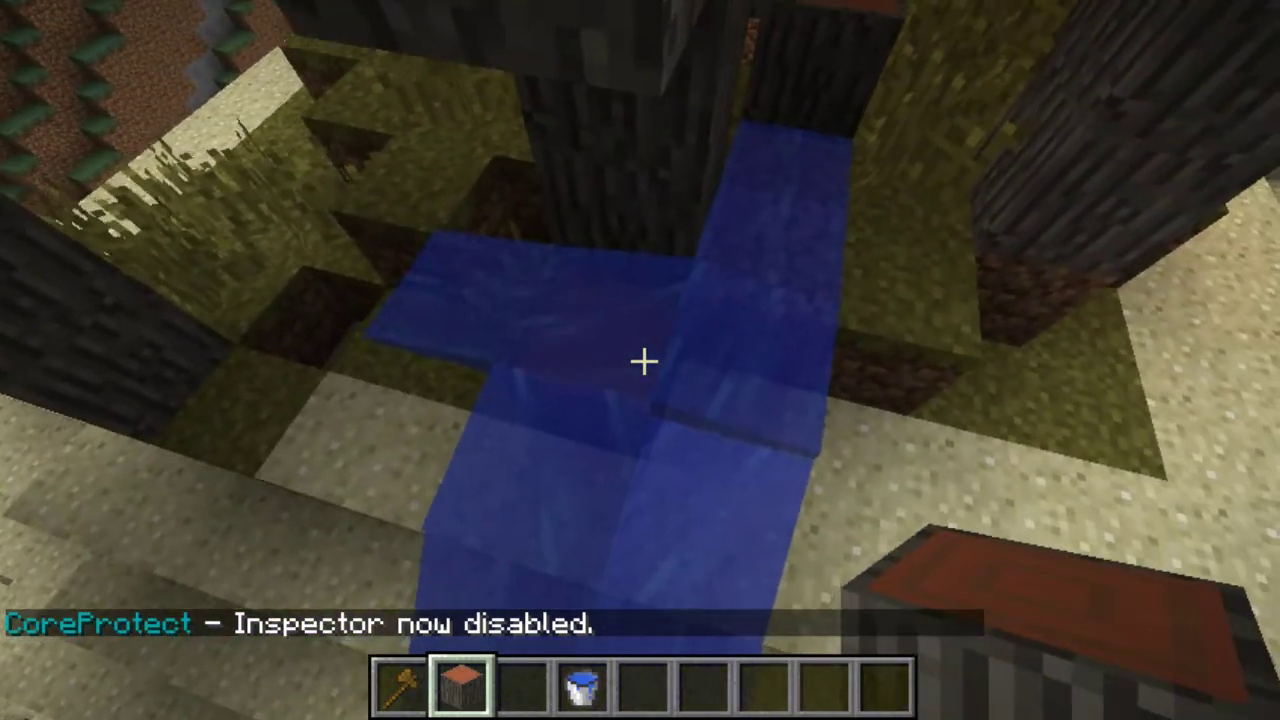
right_click(643, 362)
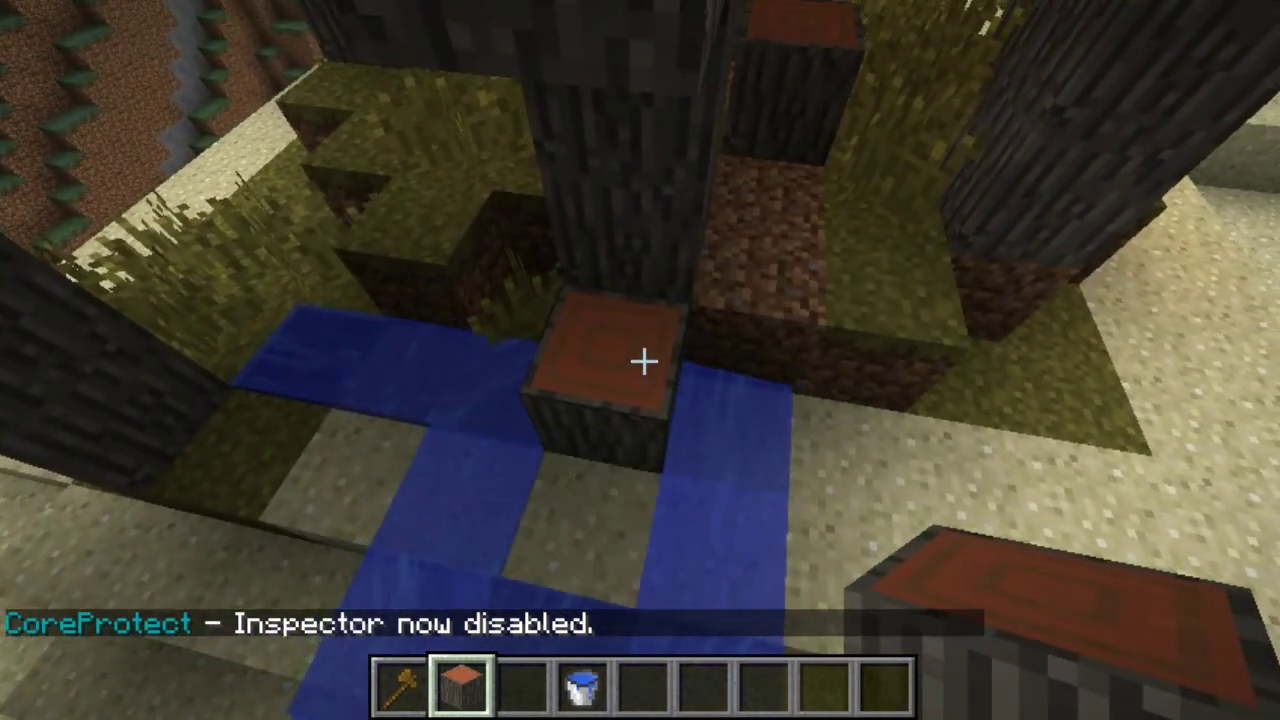
Step: Enable the inspector with /co i and check the history of both new wood blocks and the drained channel between them
text(/co i)
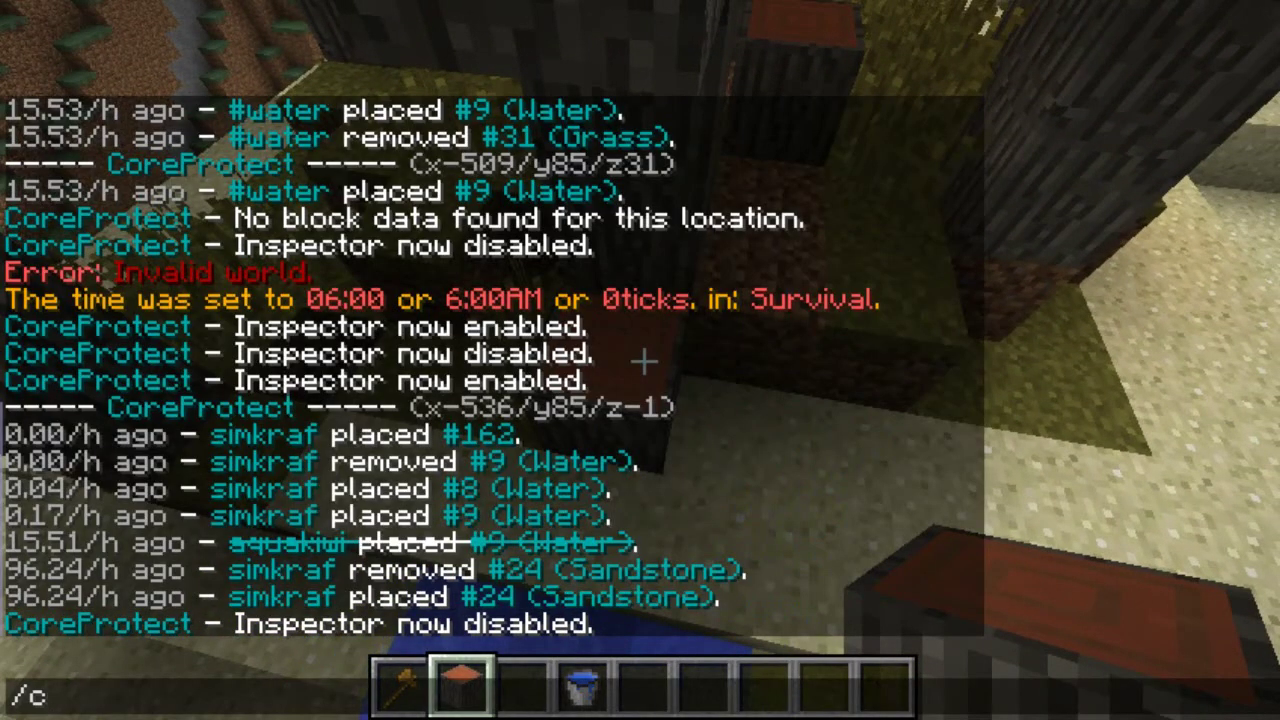
key(Return)
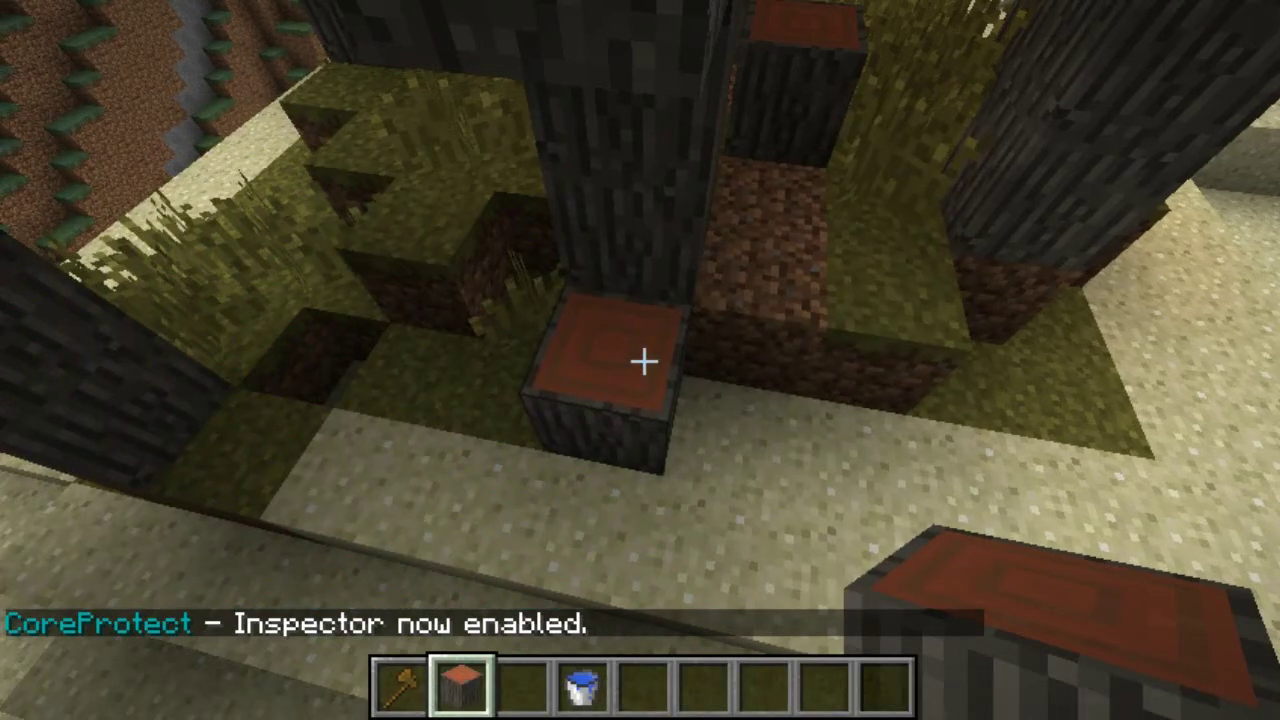
click(643, 362)
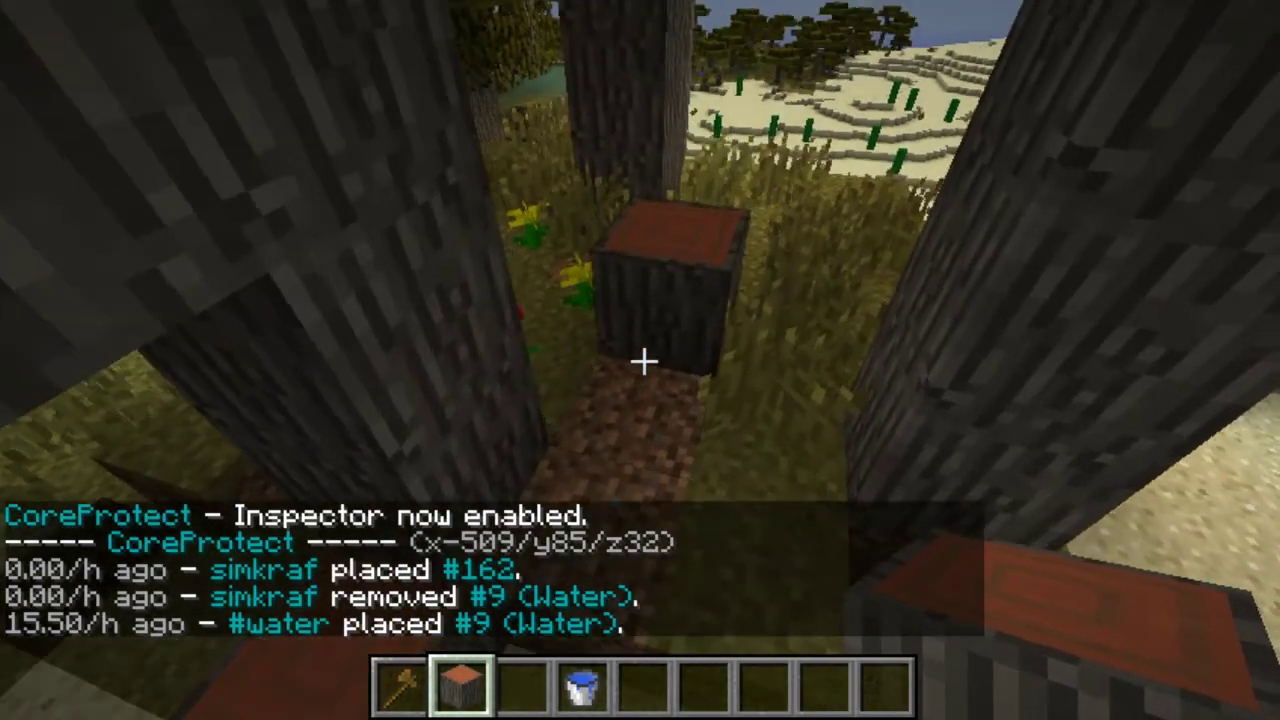
click(643, 362)
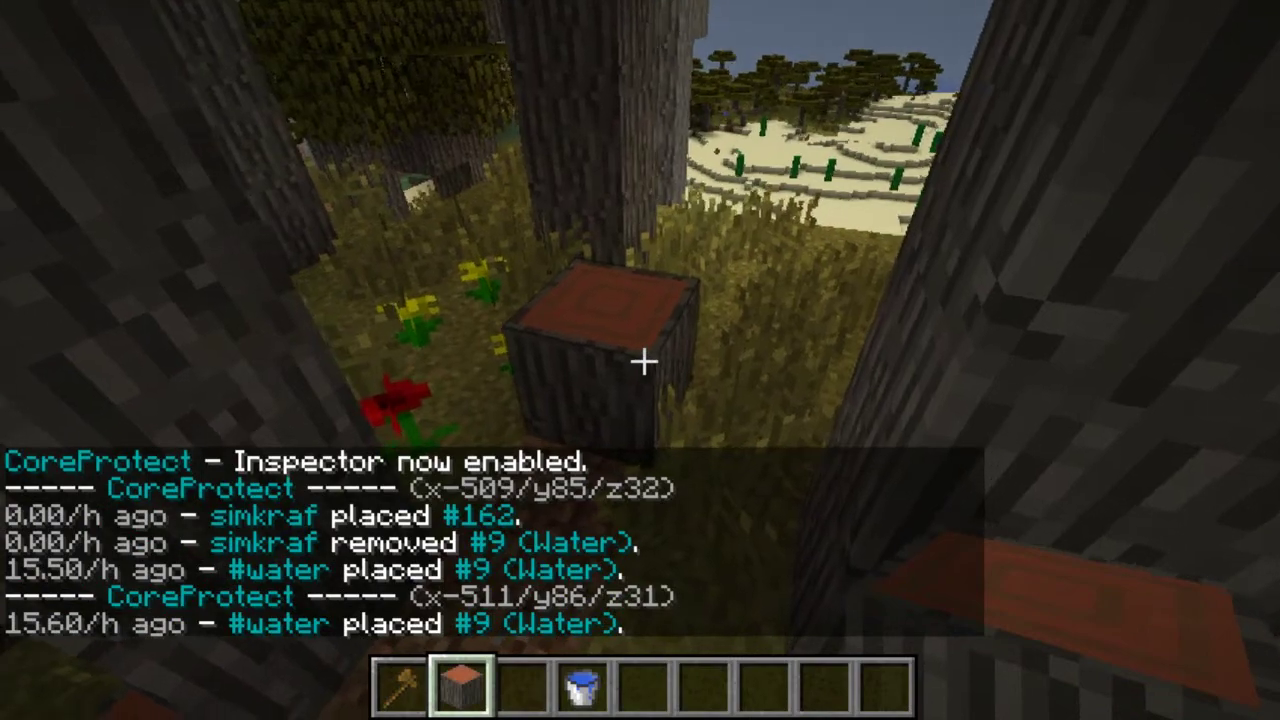
click(643, 362)
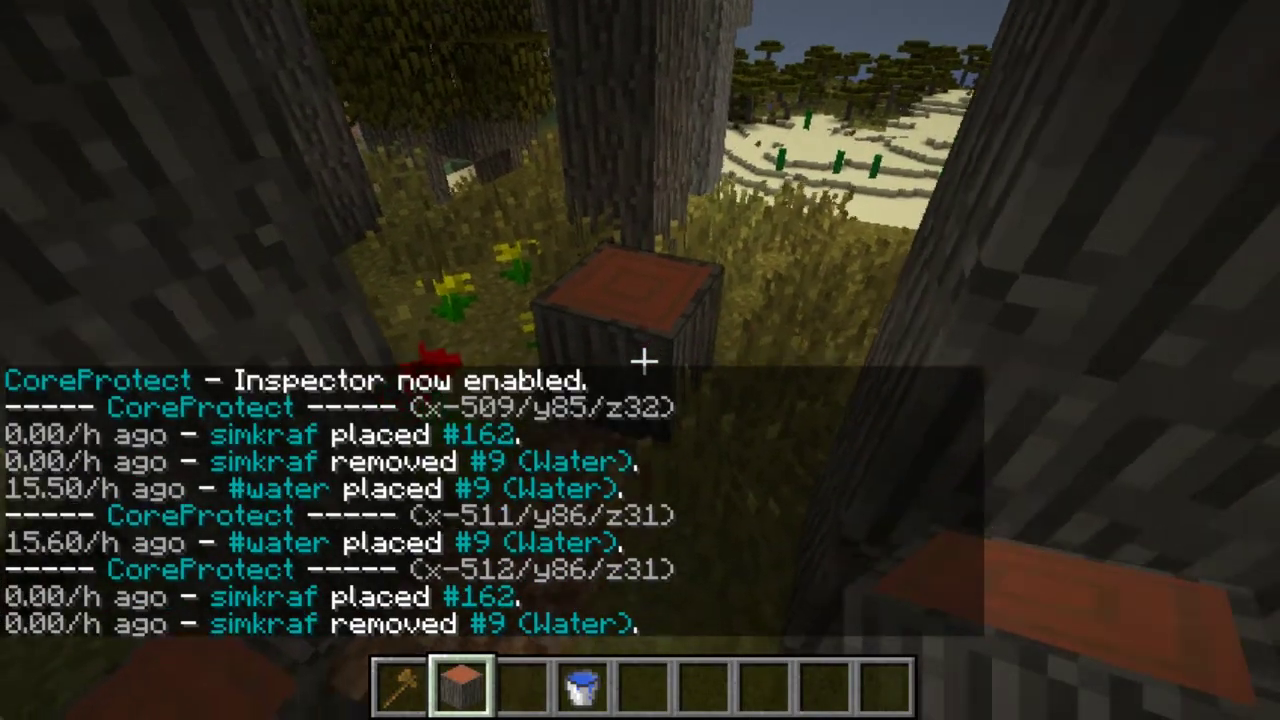
Step: Inspect more drained spots along the channel and around the lower Acacia Wood block for their block history
key(s)
key(w)
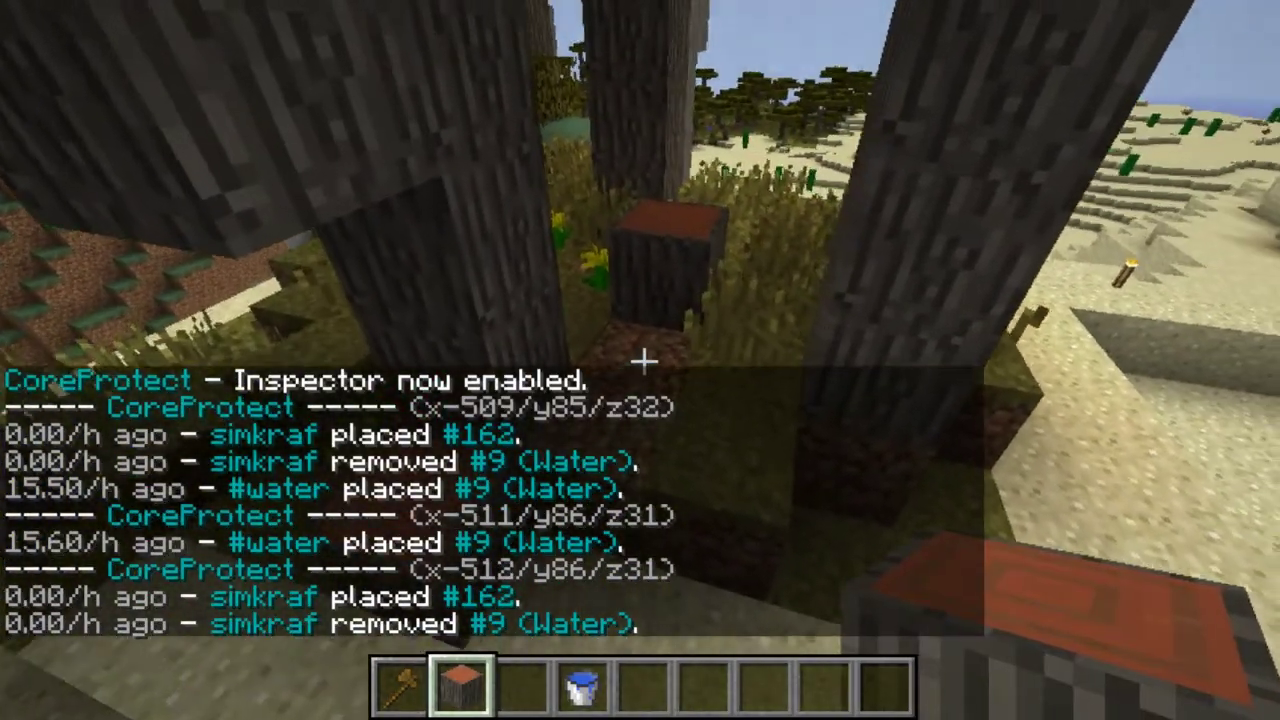
click(643, 362)
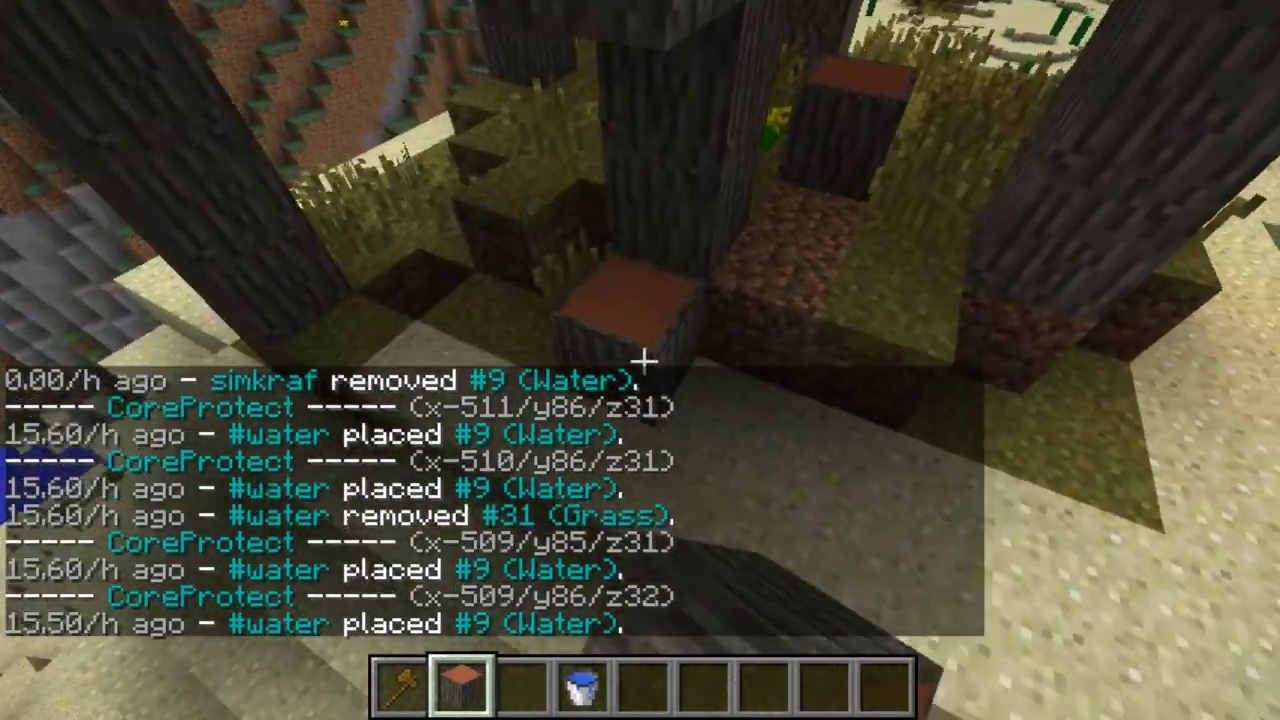
click(643, 362)
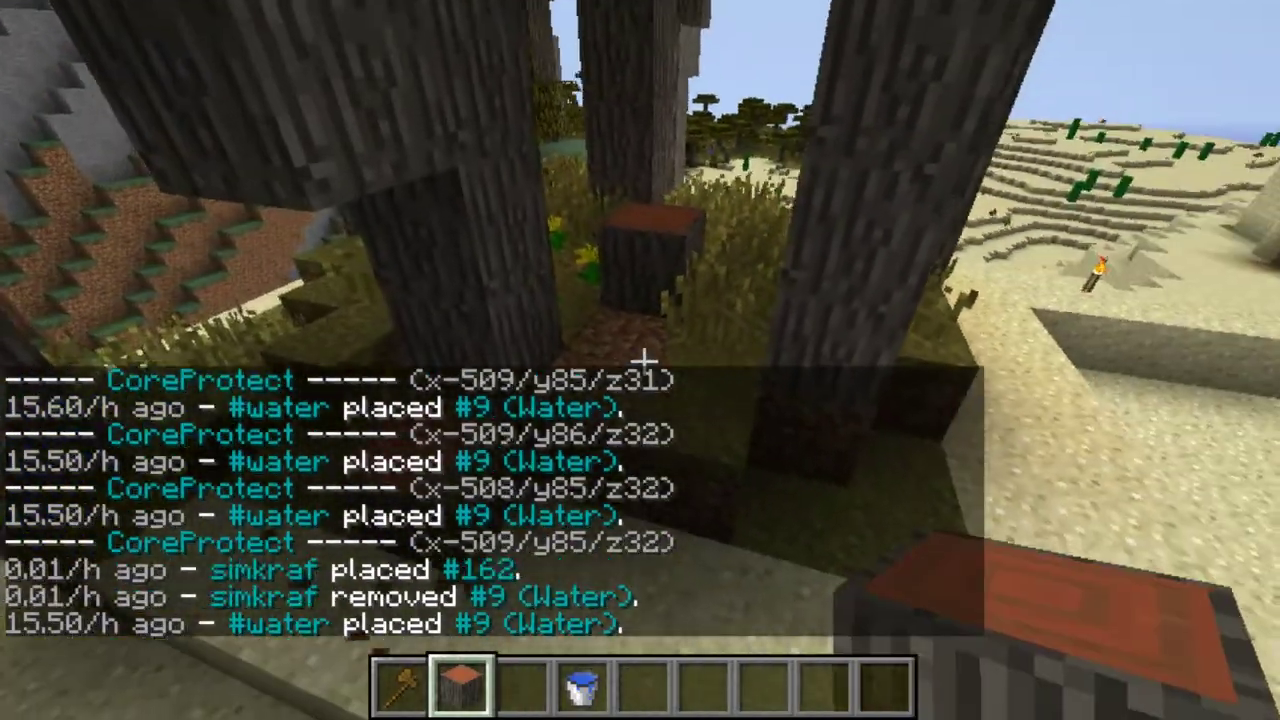
Step: Disable the inspector with /co i and fly over the hilltop trees to the castle's rooftop jacuzzi
scroll(643, 362, down, 1)
key(slash)
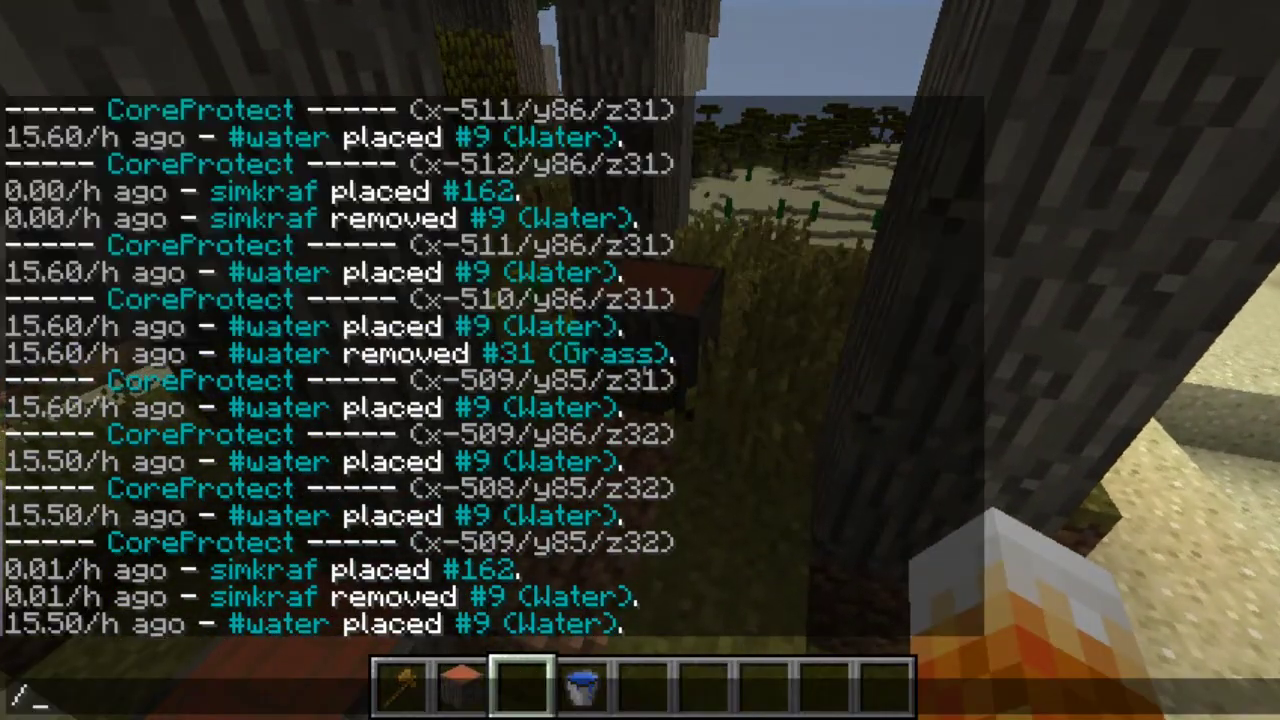
key(Return)
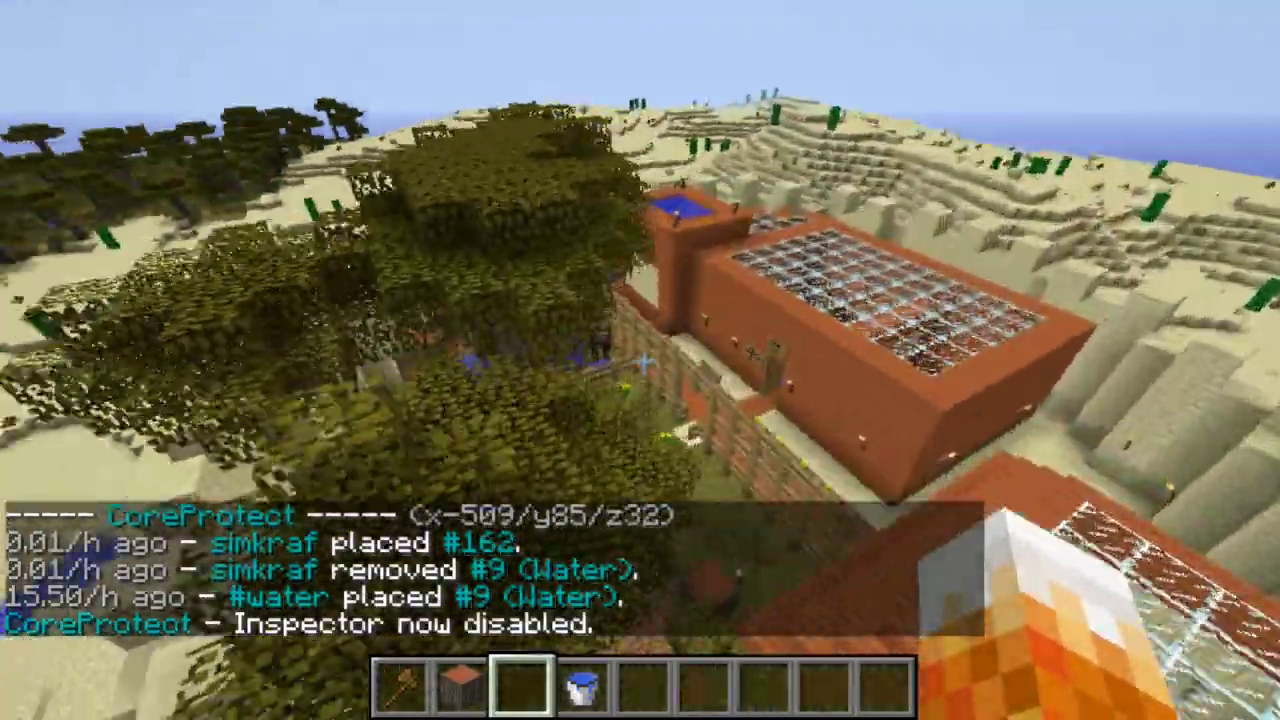
key(d)
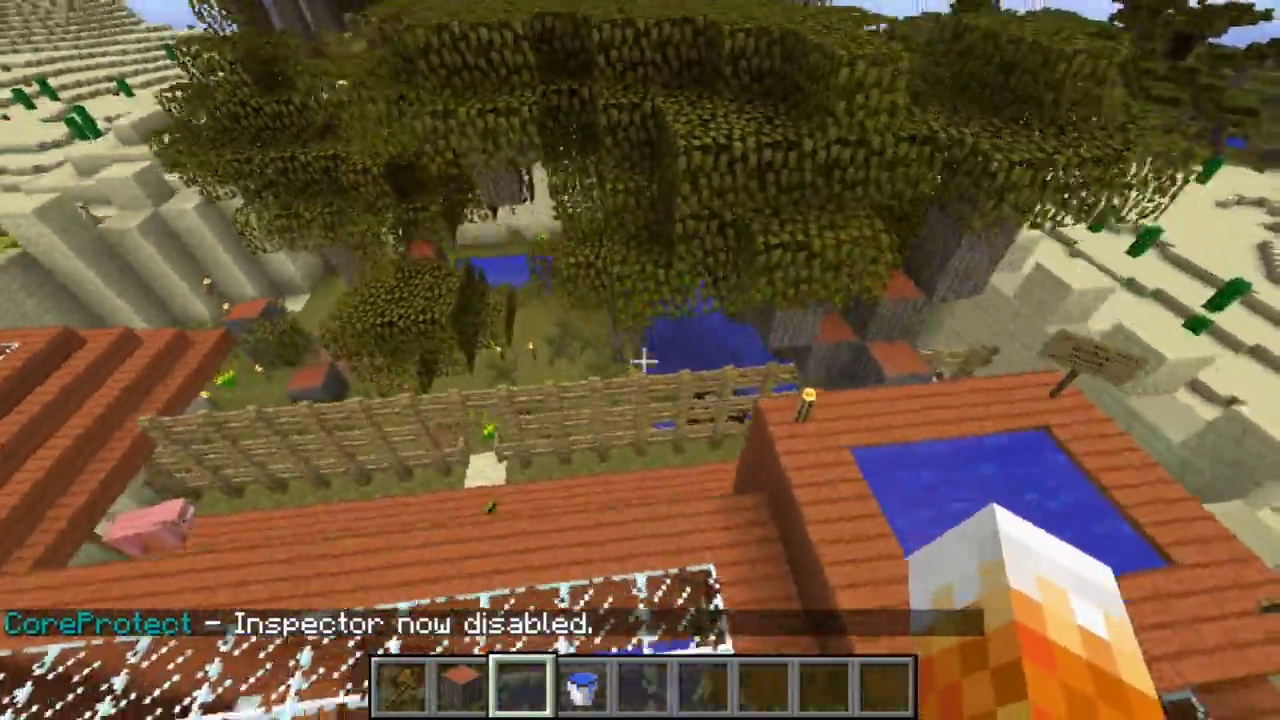
key(w)
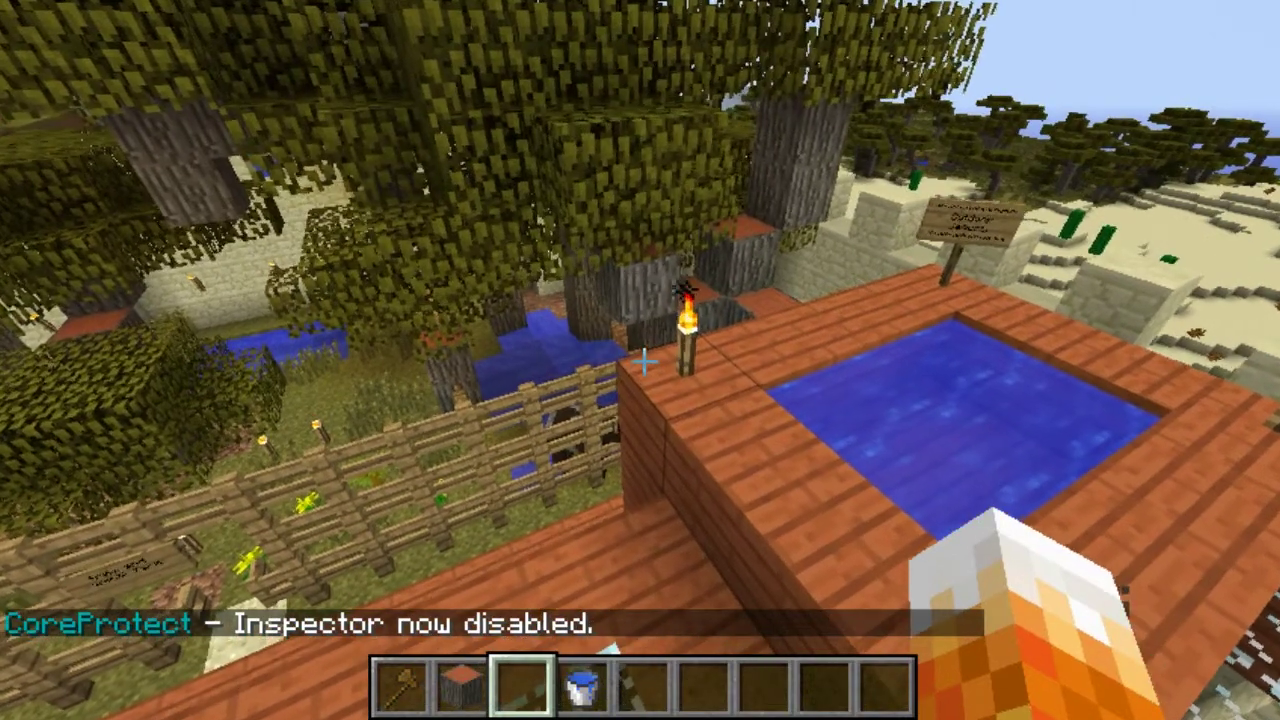
Step: Enable the inspector again with /co i while hovering beside the rooftop jacuzzi
key(slash)
text(co i)
key(Return)
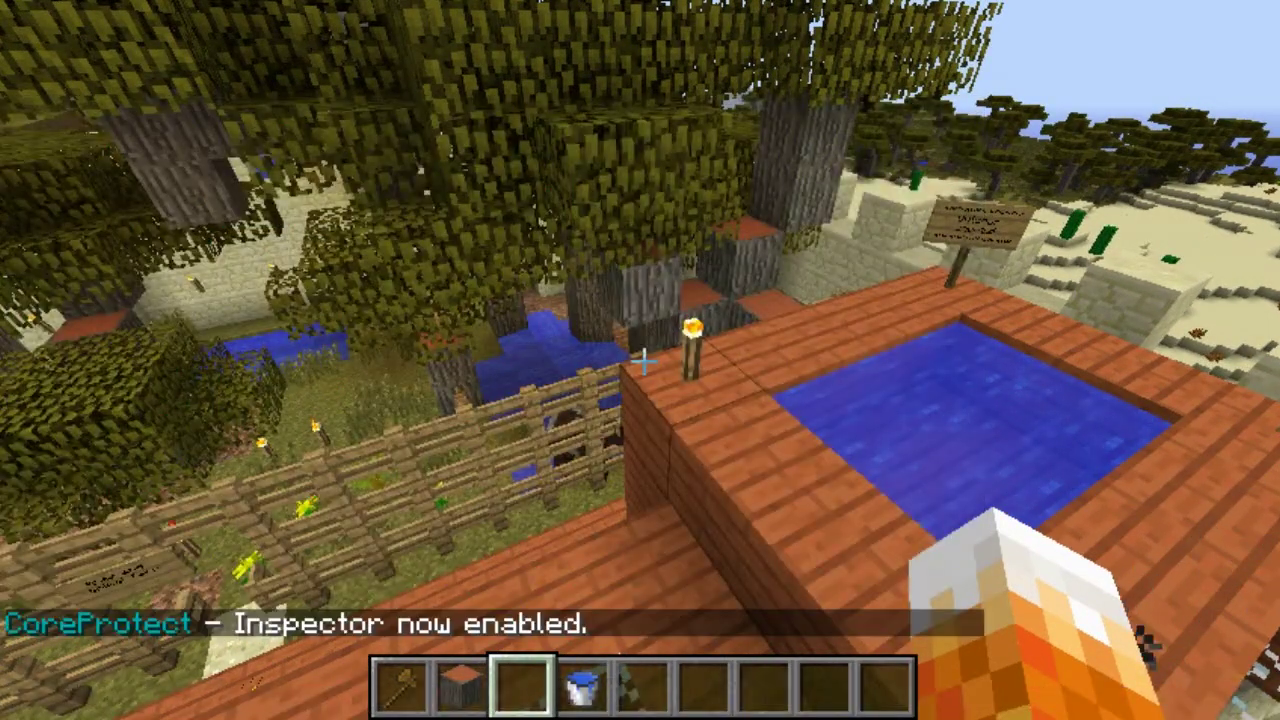
Step: Begin a /co rollback command with the u: parameter and look through the chat history for the player name to target
key(slash)
text(co)
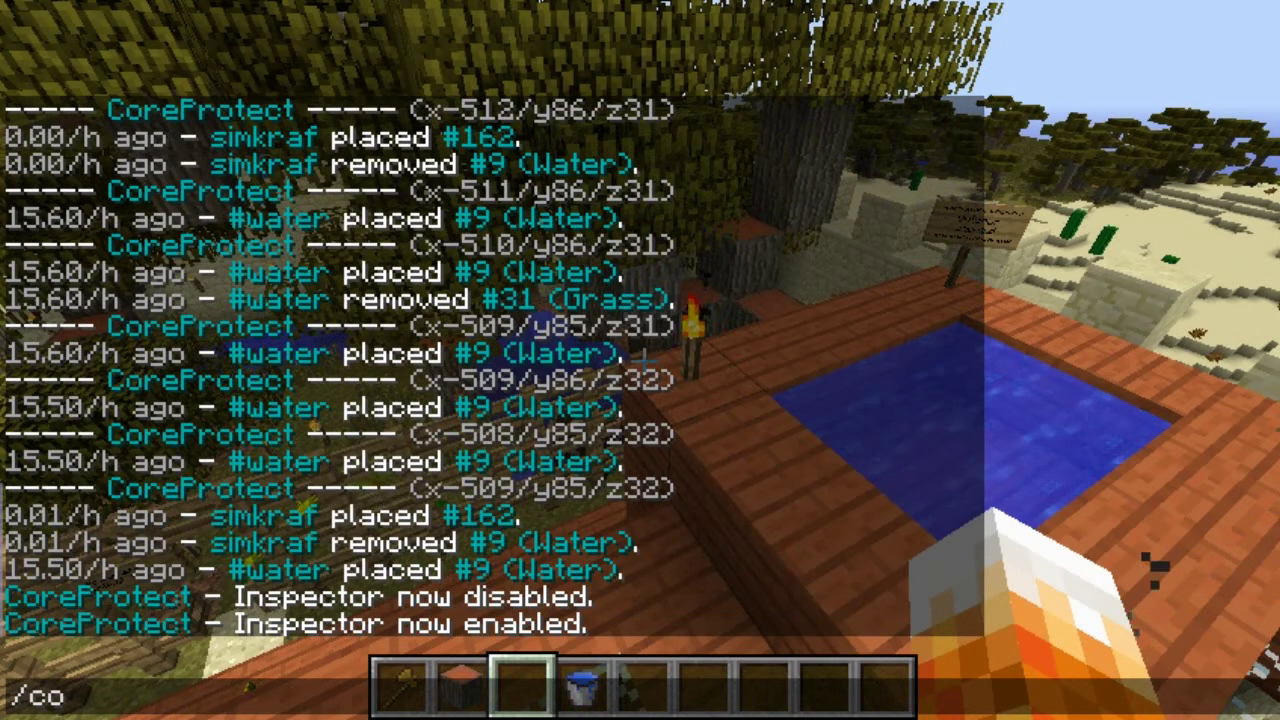
text( rollbac)
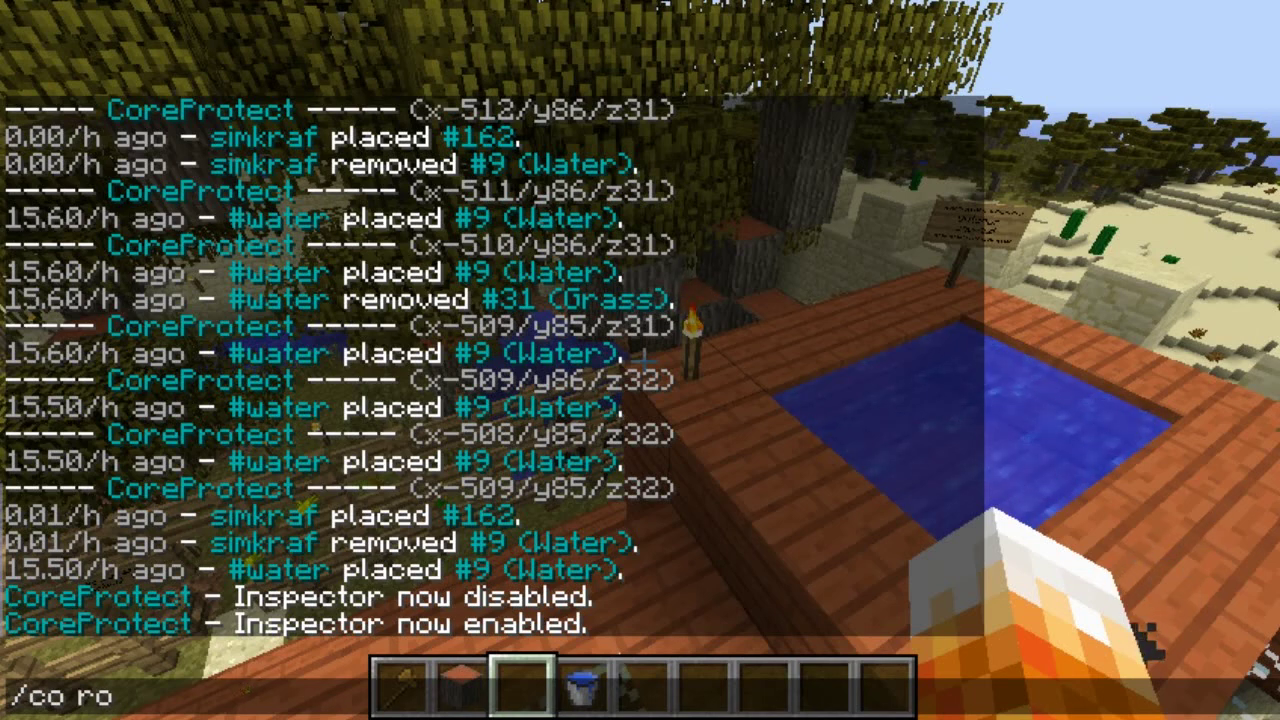
text(k u)
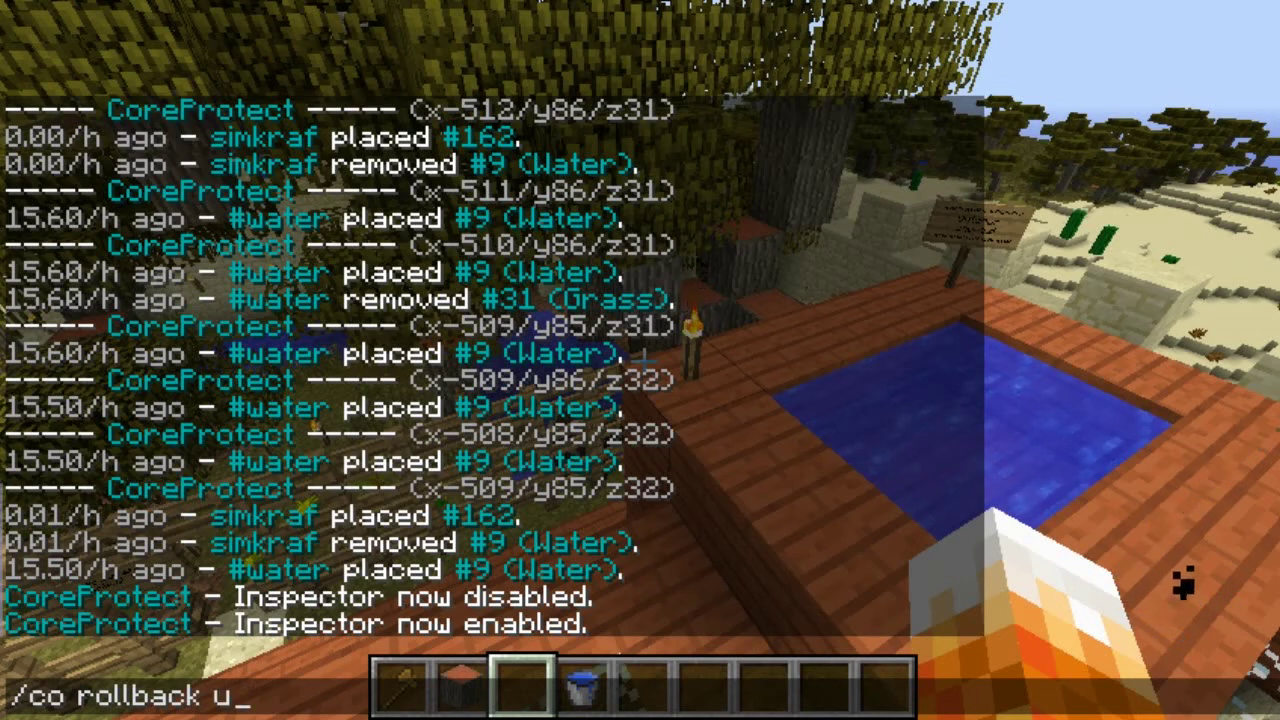
text(:)
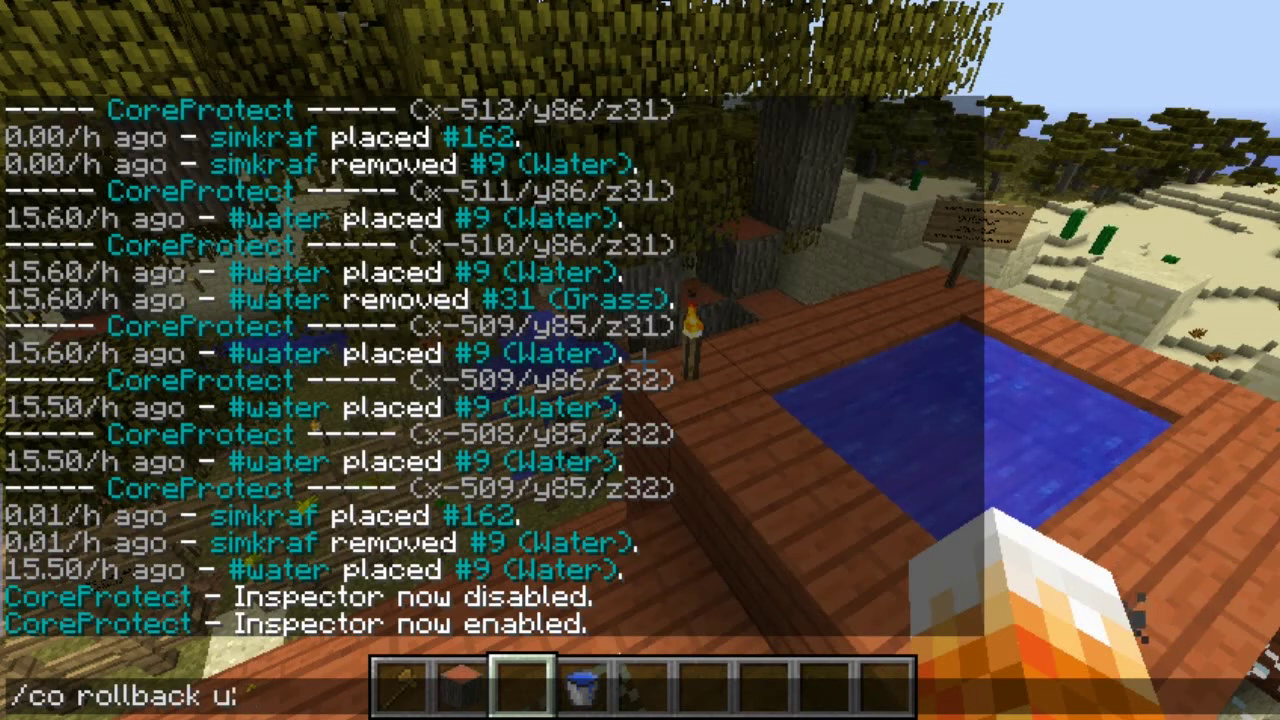
scroll(1160, 595, up, 2)
scroll(1163, 598, down, 2)
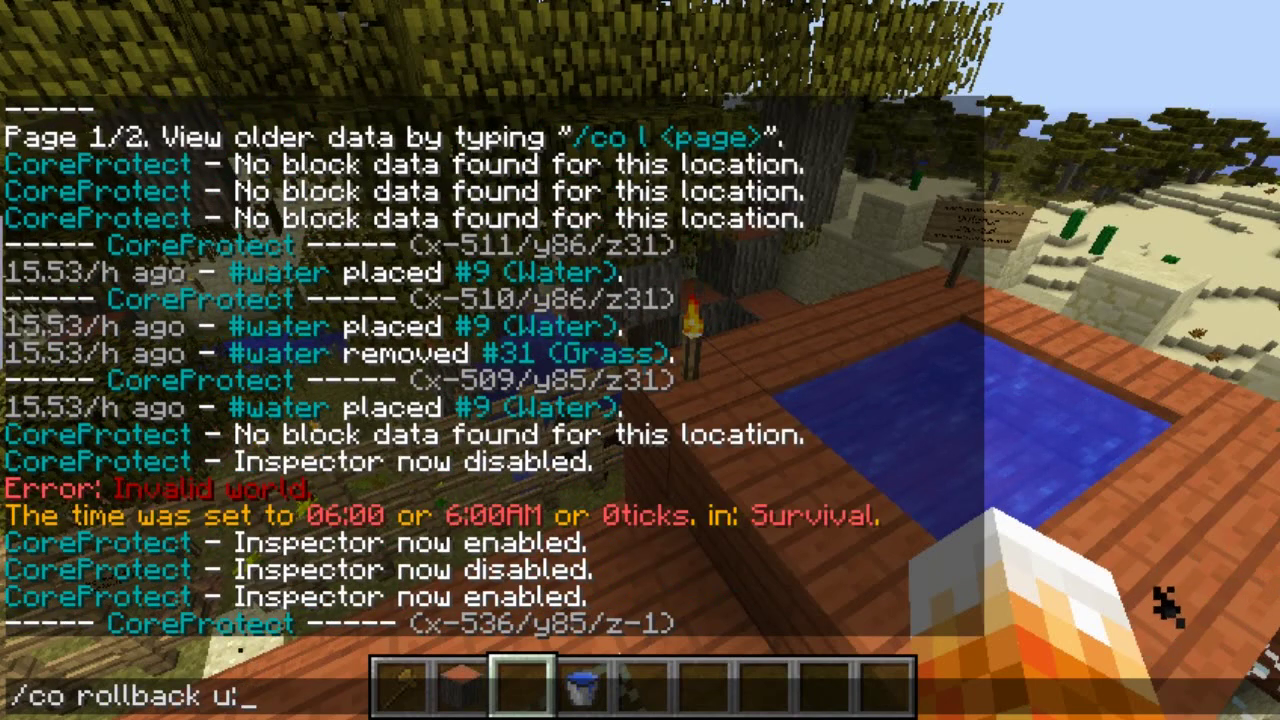
scroll(1136, 600, down, 1)
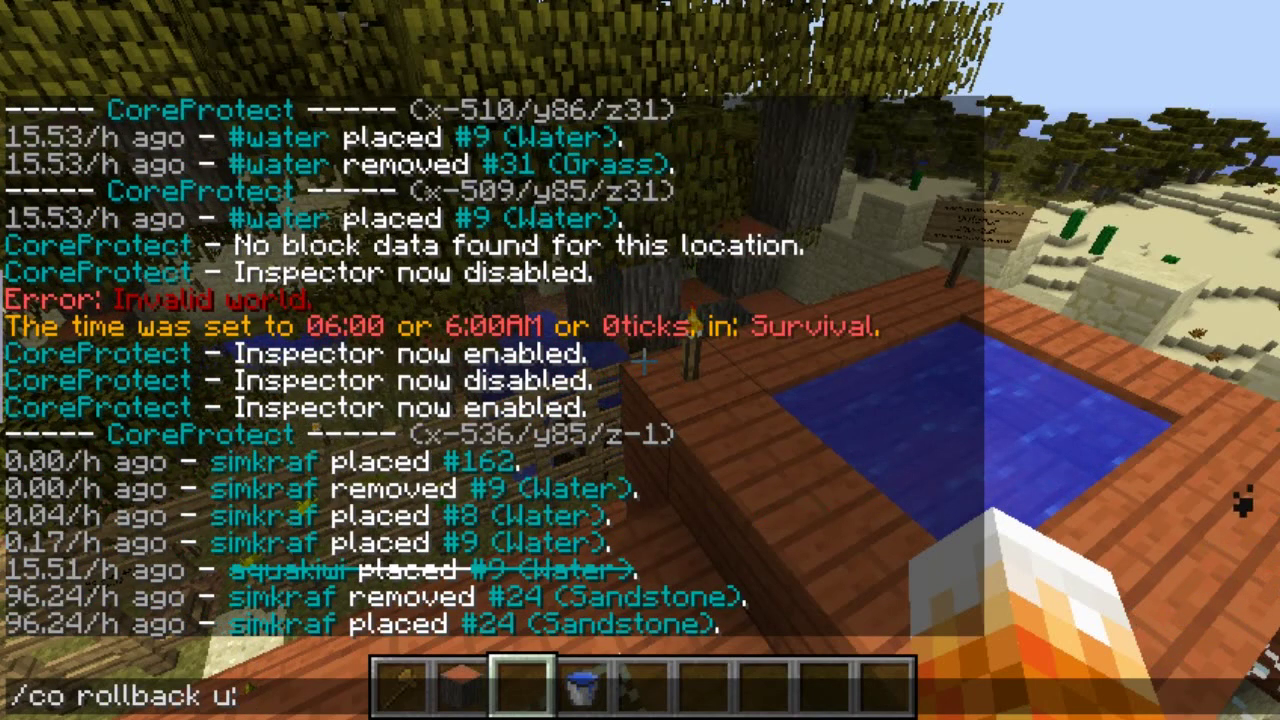
scroll(1165, 605, down, 1)
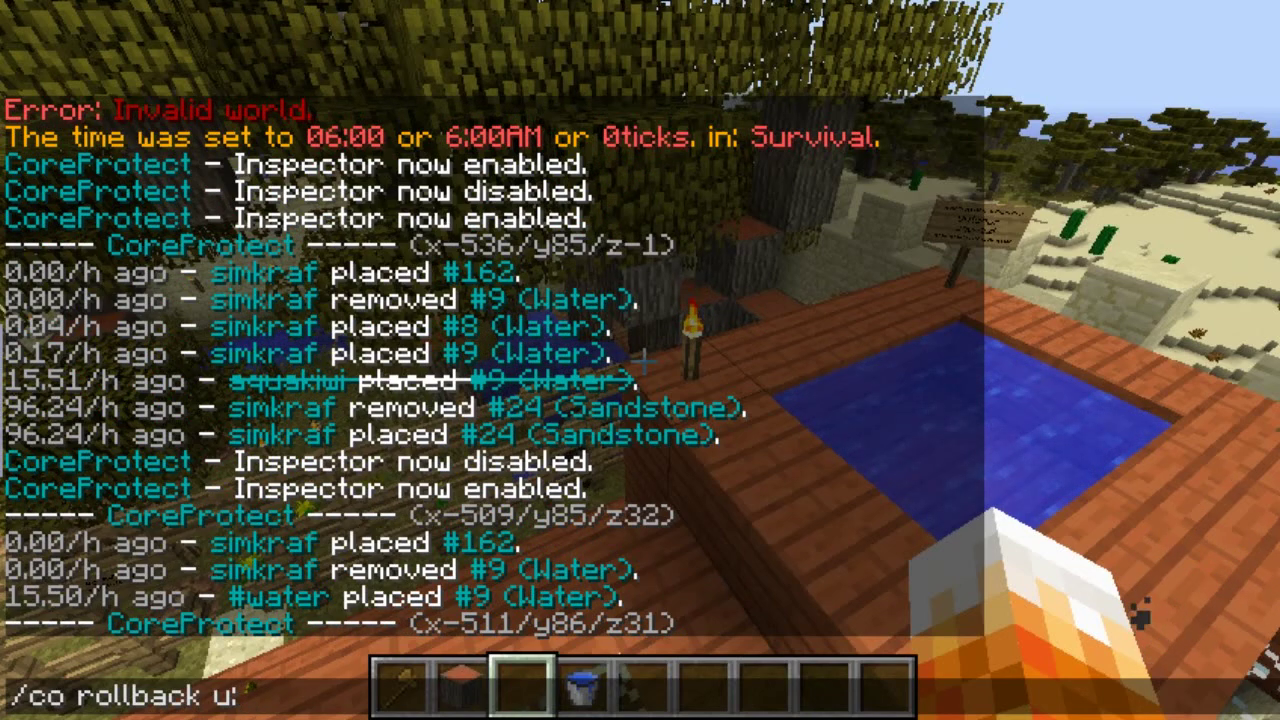
Step: Target the player logged as placing block #162 in the rollback command and set its time range to t:3h
text(simkraf)
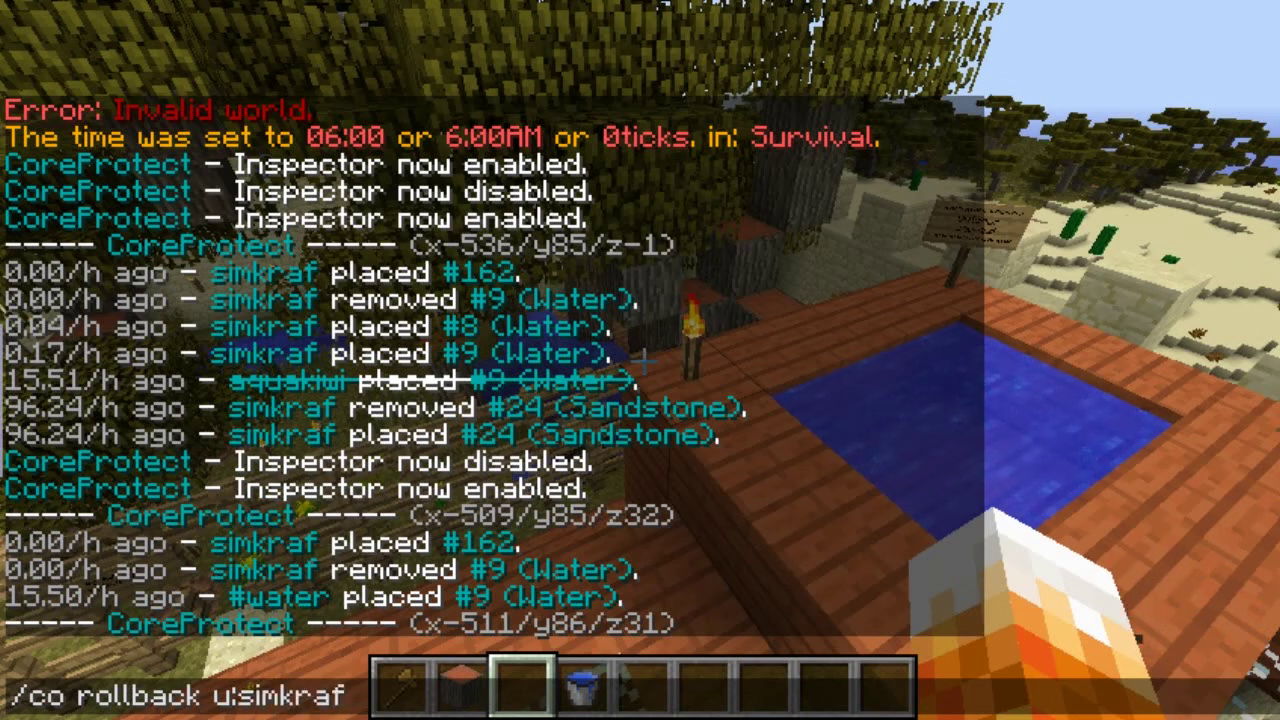
text( t)
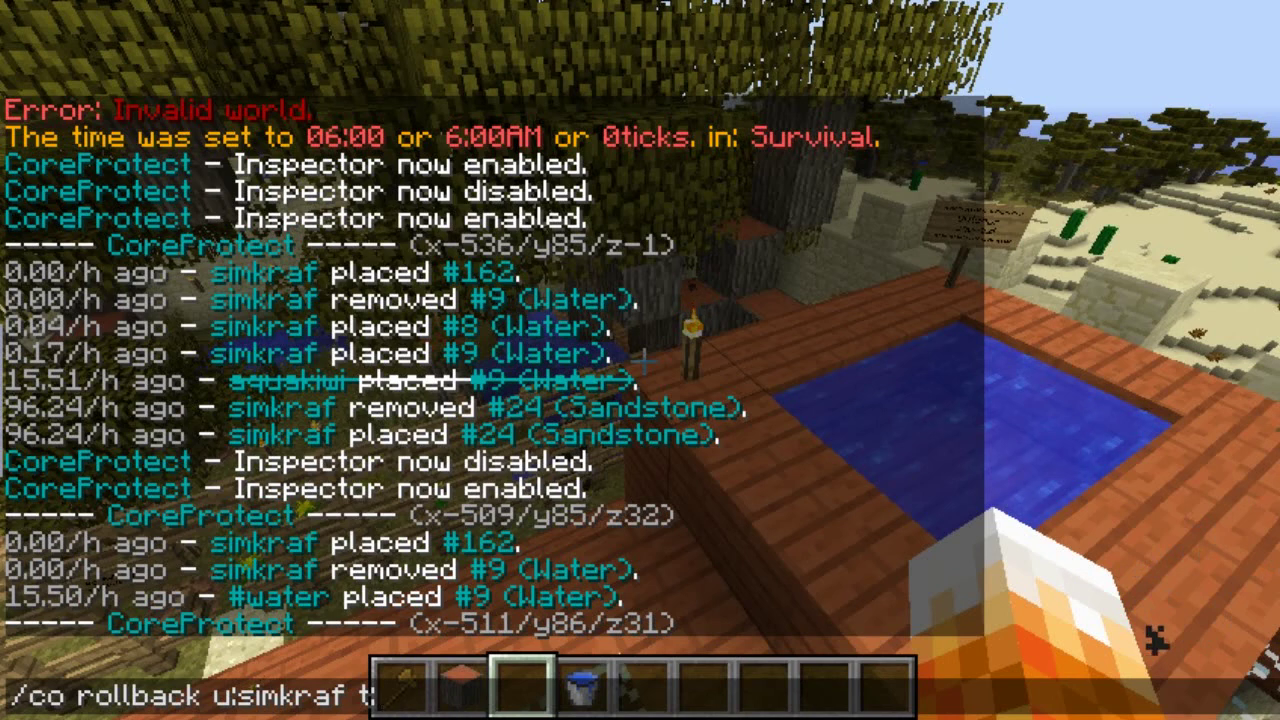
text(:1d)
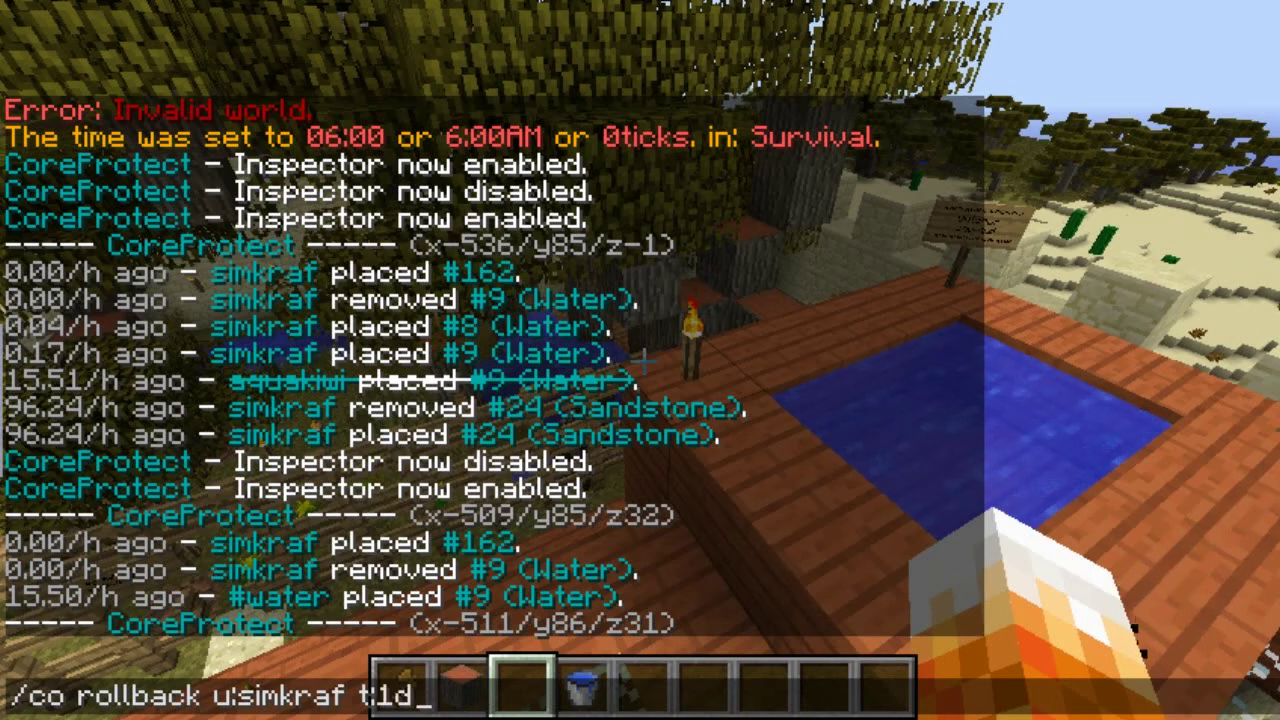
key(BackSpace)
text(w)
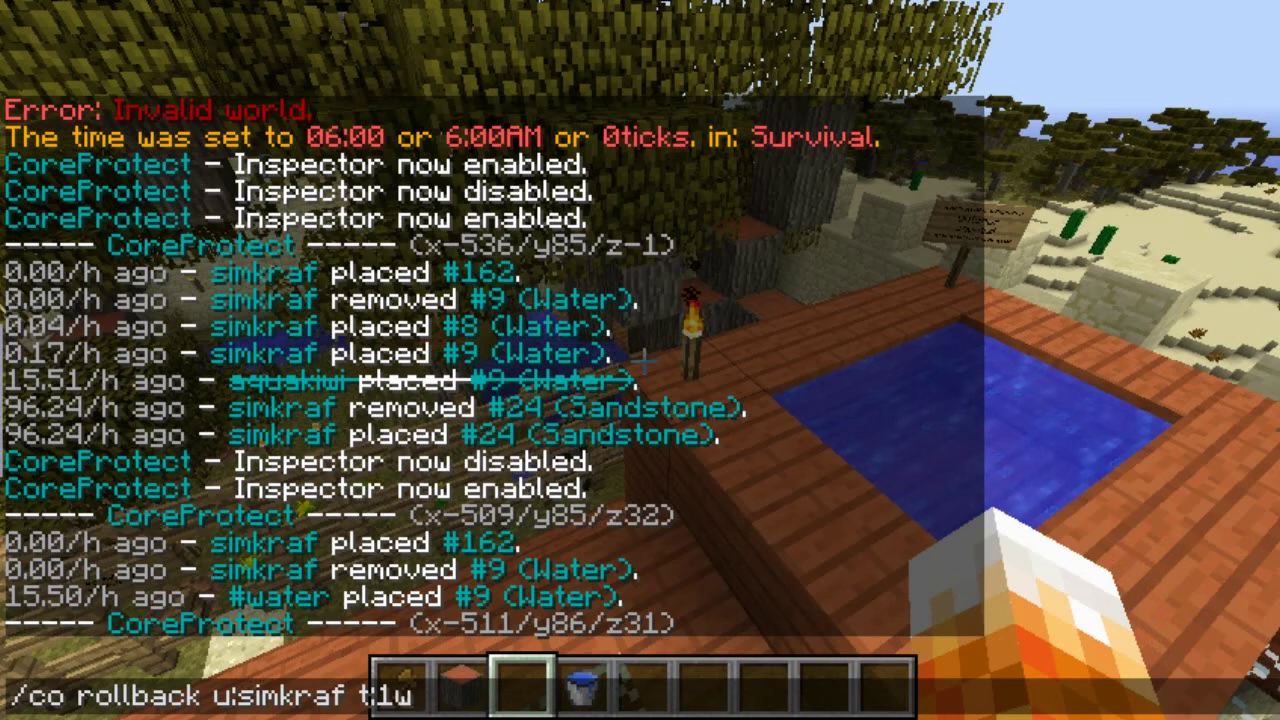
key(BackSpace)
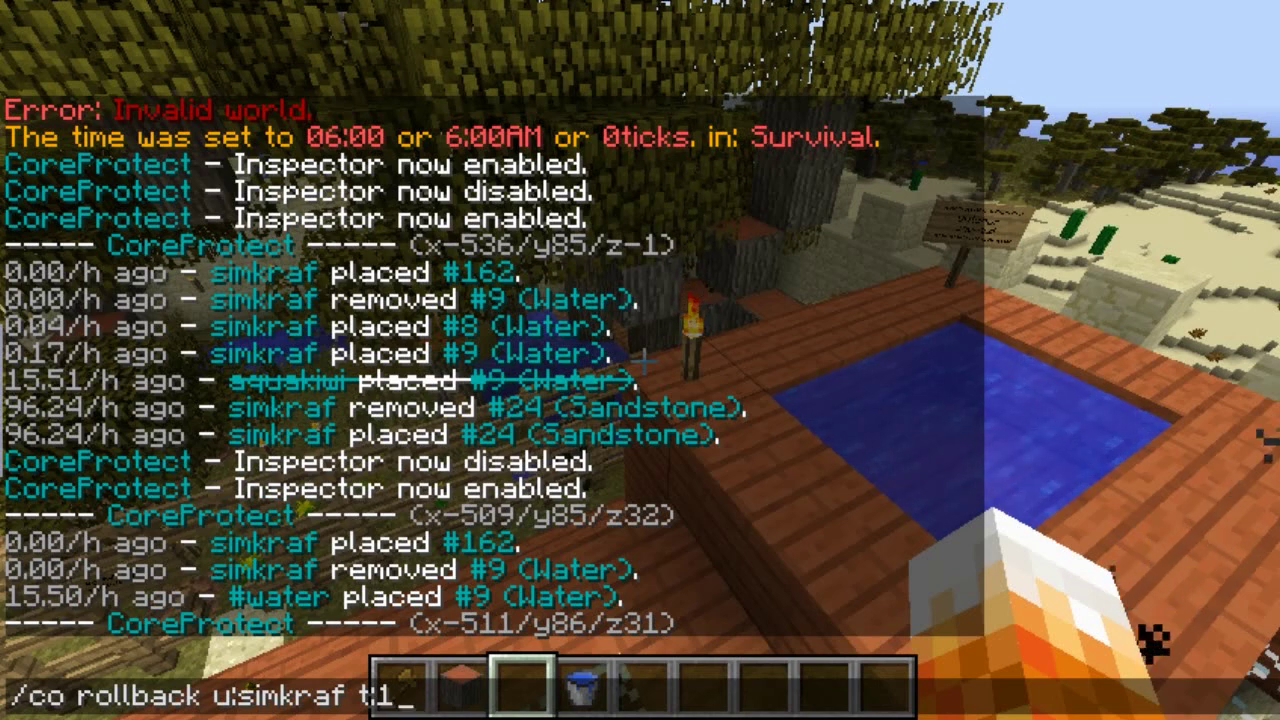
key(BackSpace)
text(2h)
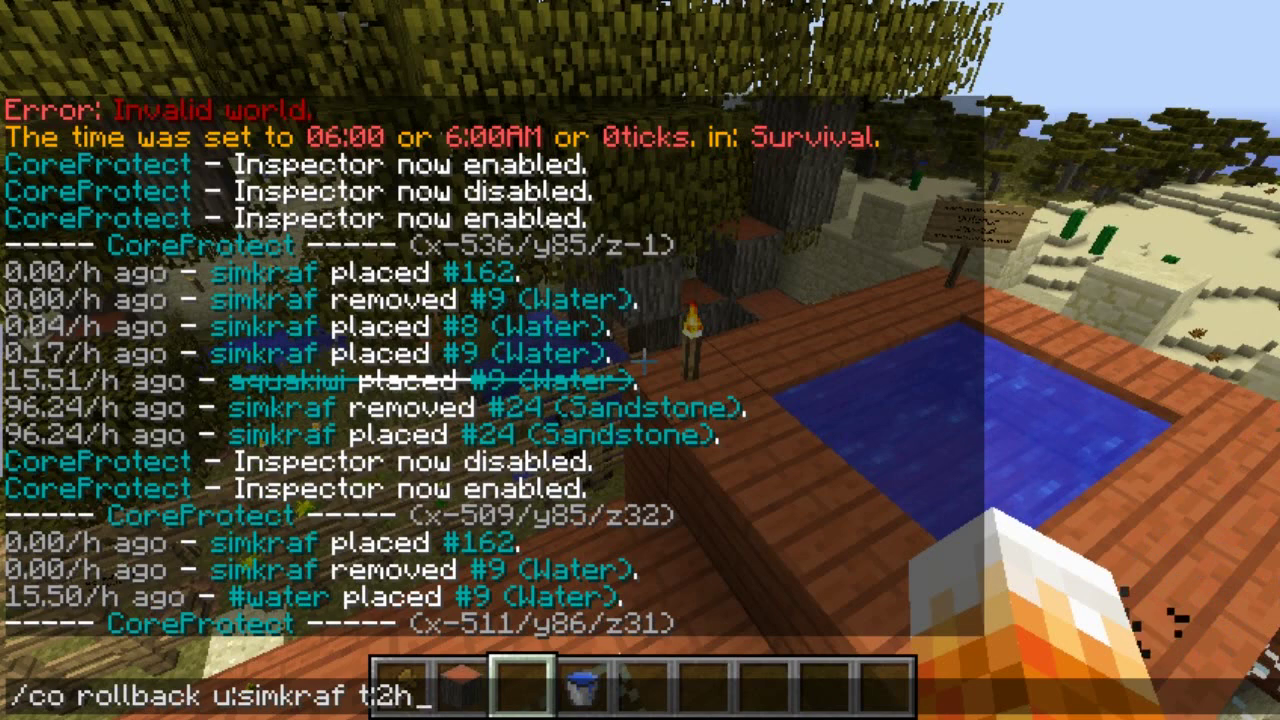
key(BackSpace)
key(BackSpace)
text(3h r:)
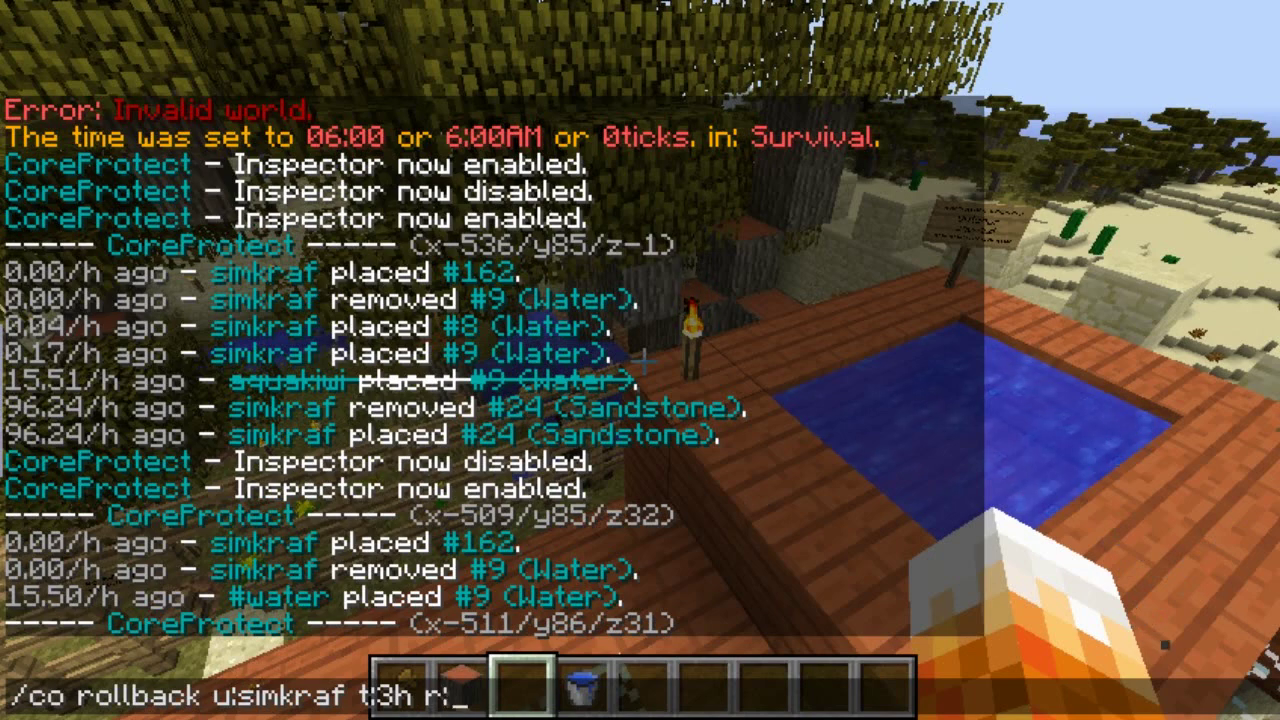
Step: Set the rollback radius to r:30 and run the command
text(1)
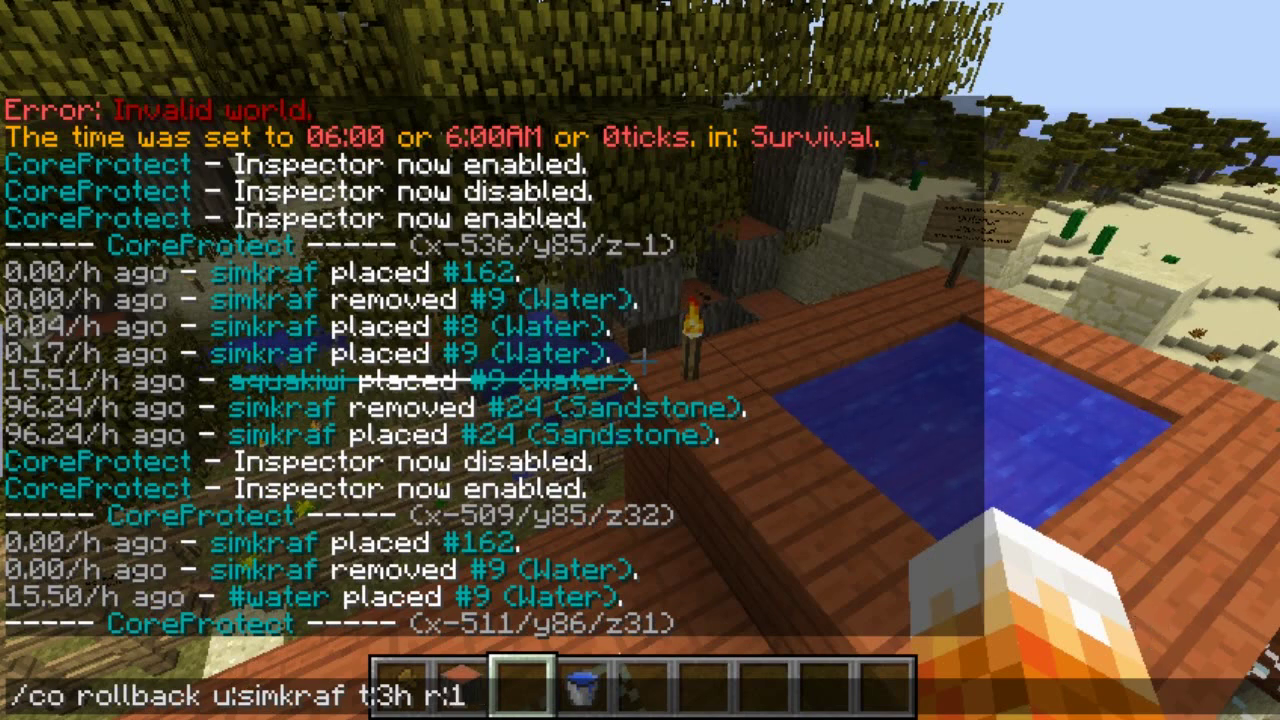
key(BackSpace)
text(30)
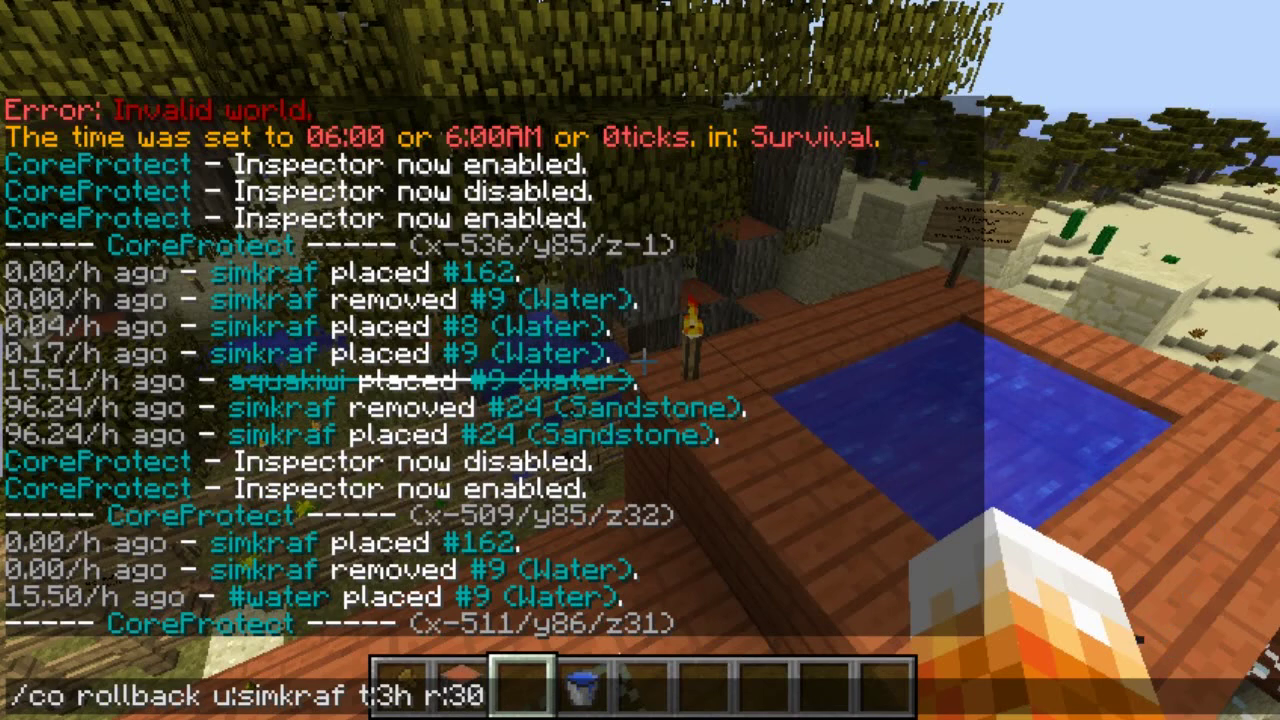
key(Return)
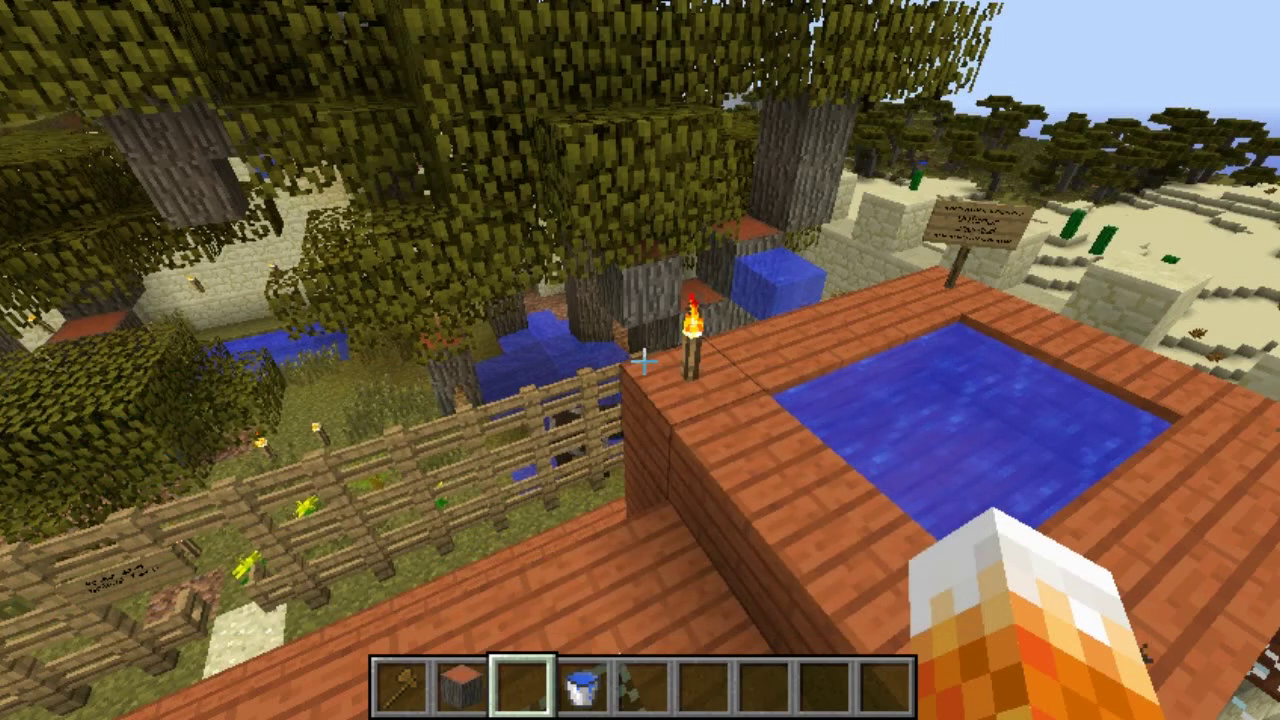
Step: Review the rollback report in chat, then fly around the castle wall to examine the water by the jacuzzi and entrance
key(t)
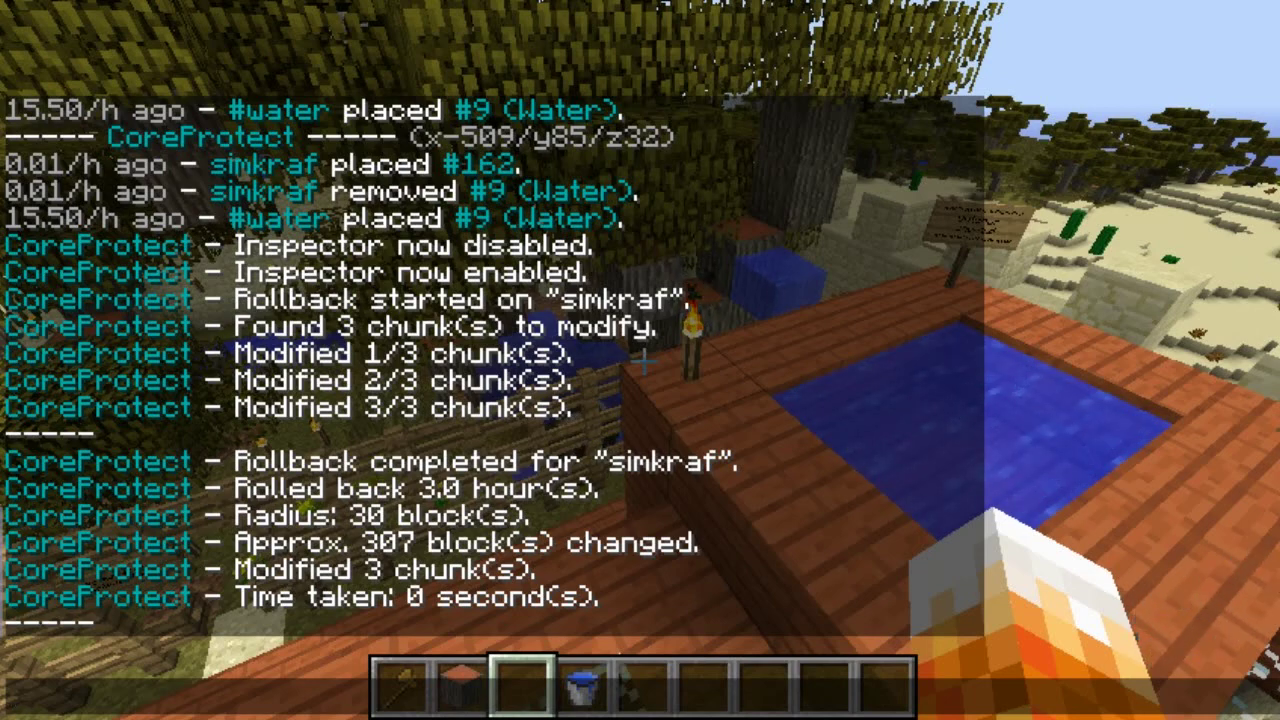
key(Escape)
key(d)
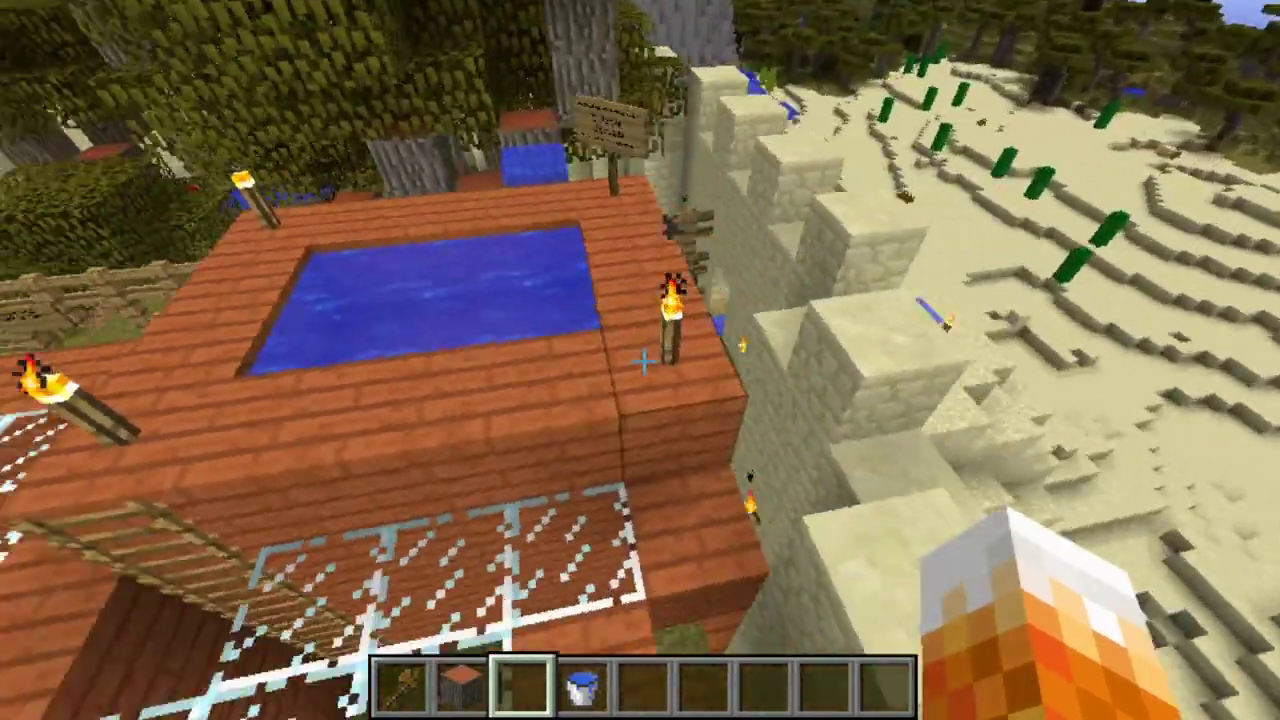
key(s)
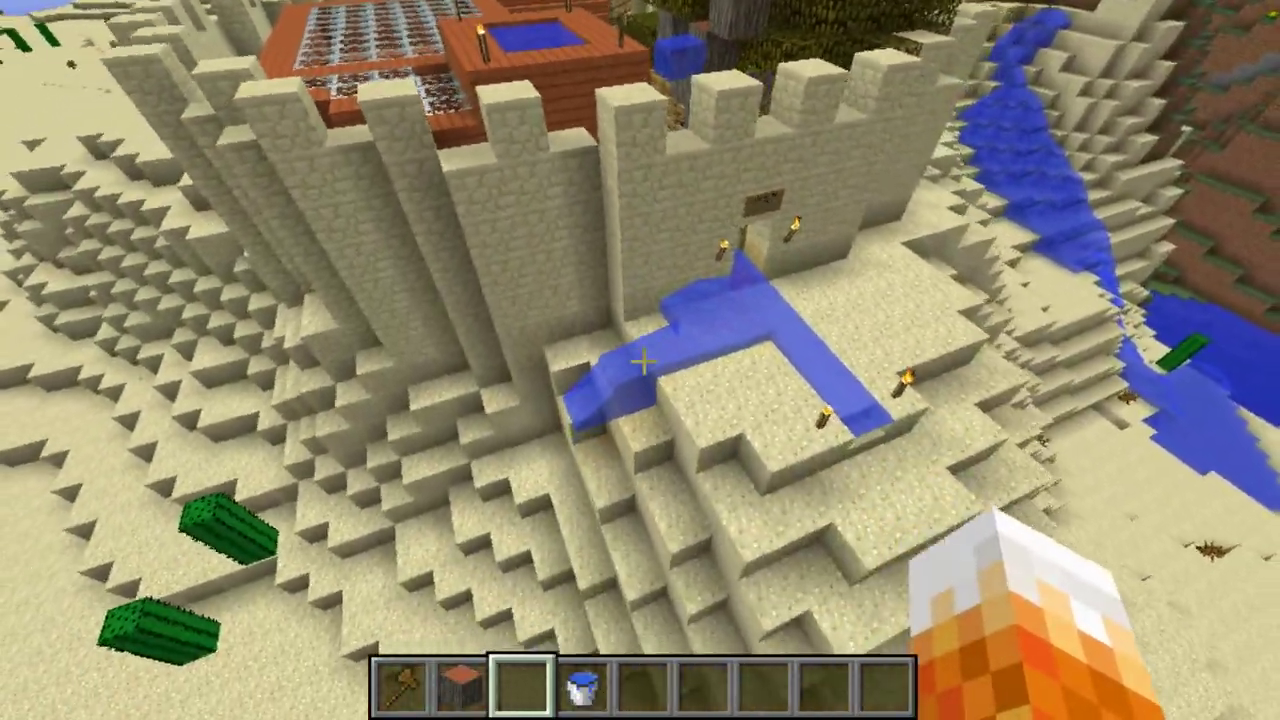
key(w)
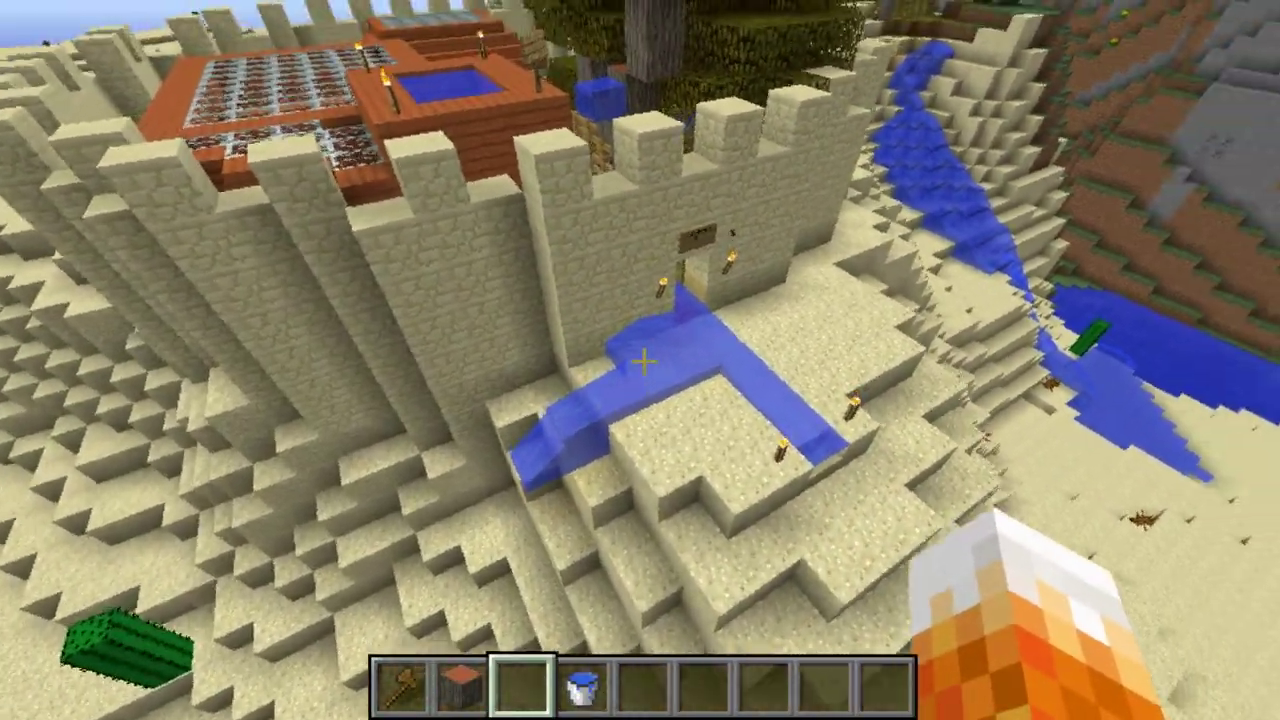
key(d)
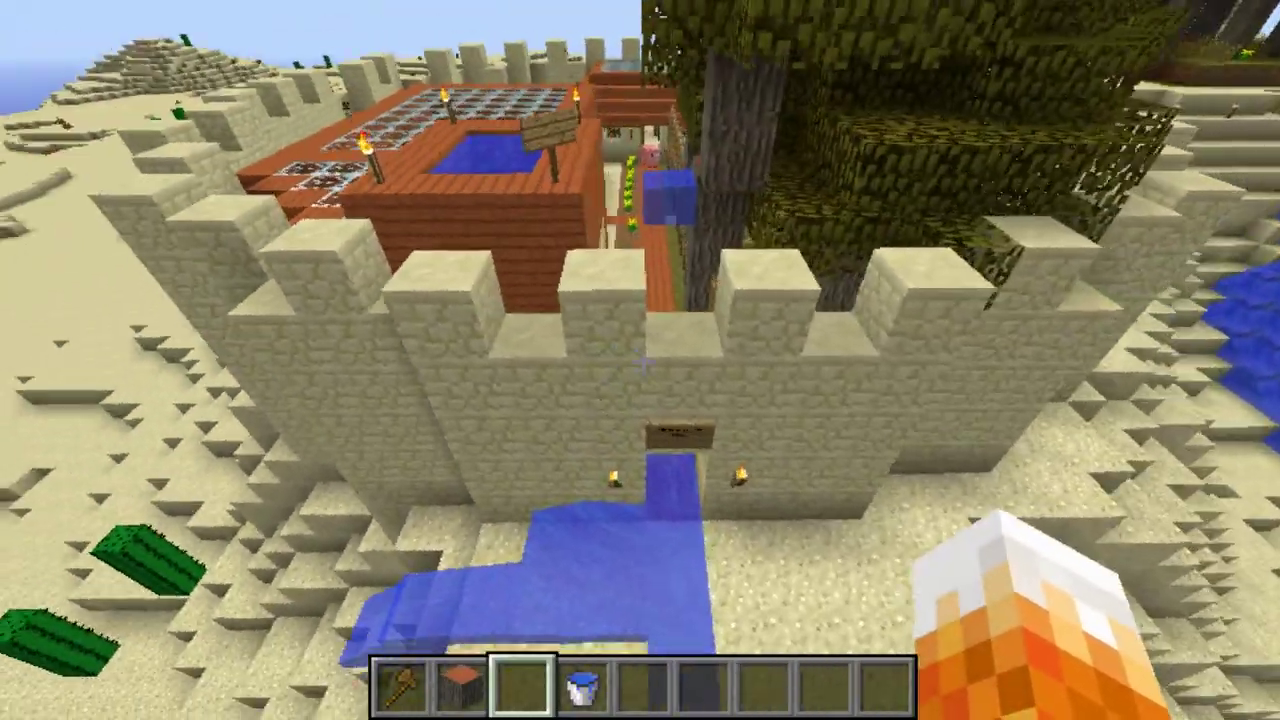
key(a)
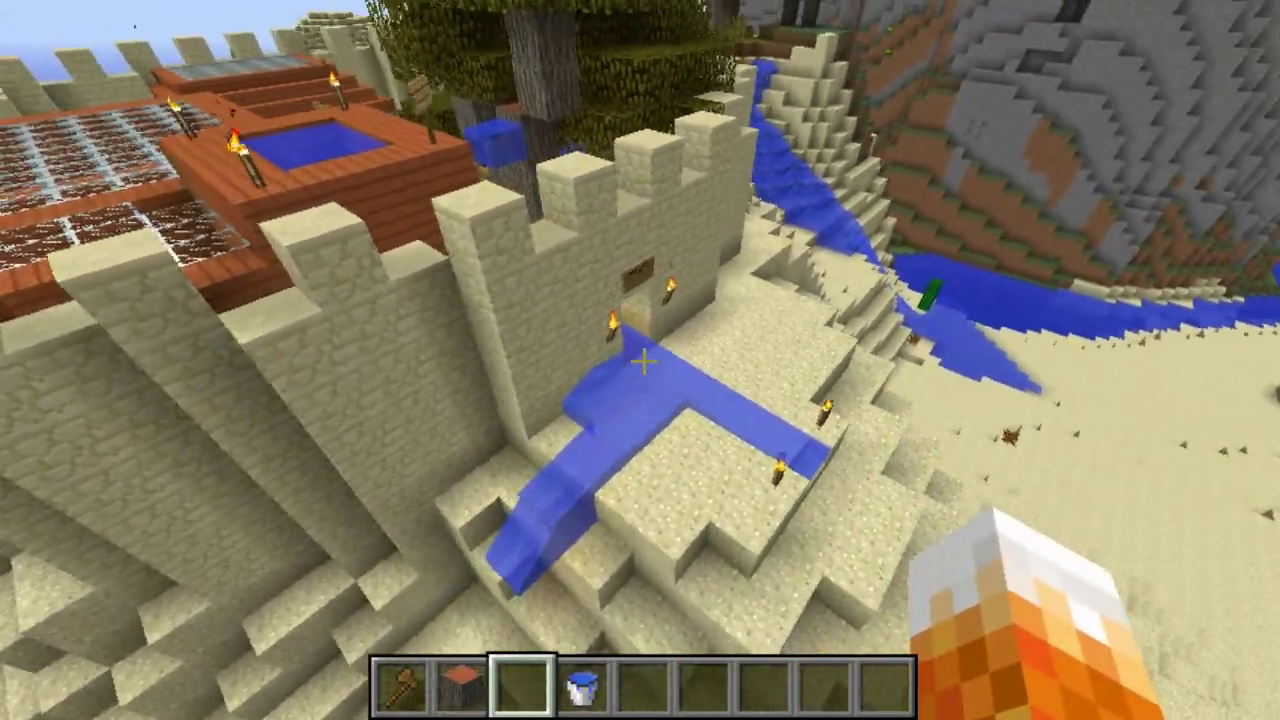
Step: Begin a second /co rollback u: command outside the castle entrance and find the original water placer's name in the chat history
key(slash)
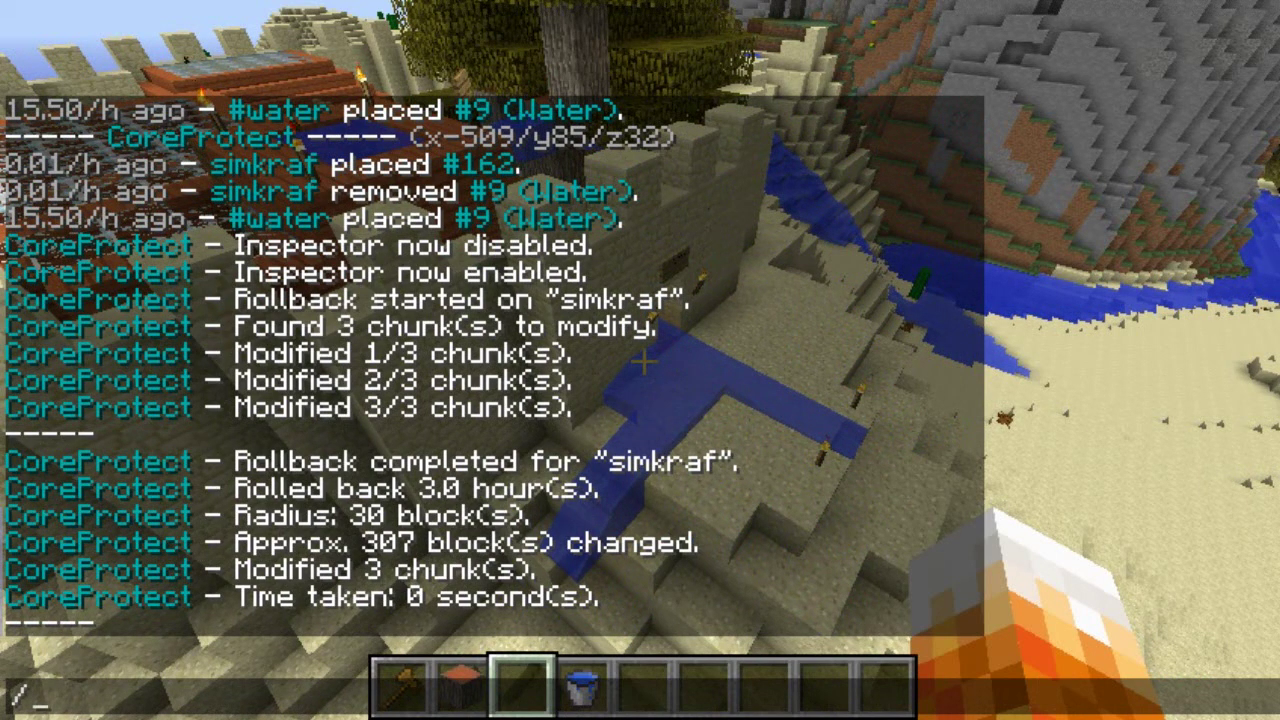
text(co ro)
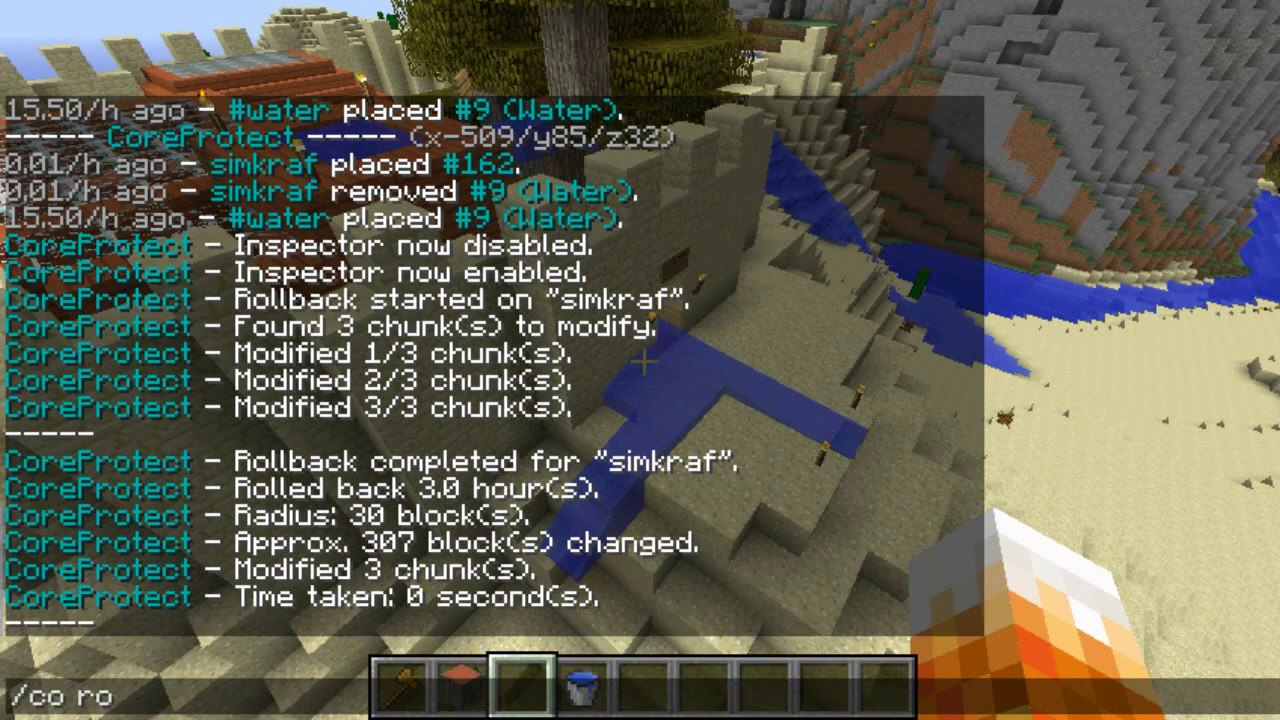
text(llback)
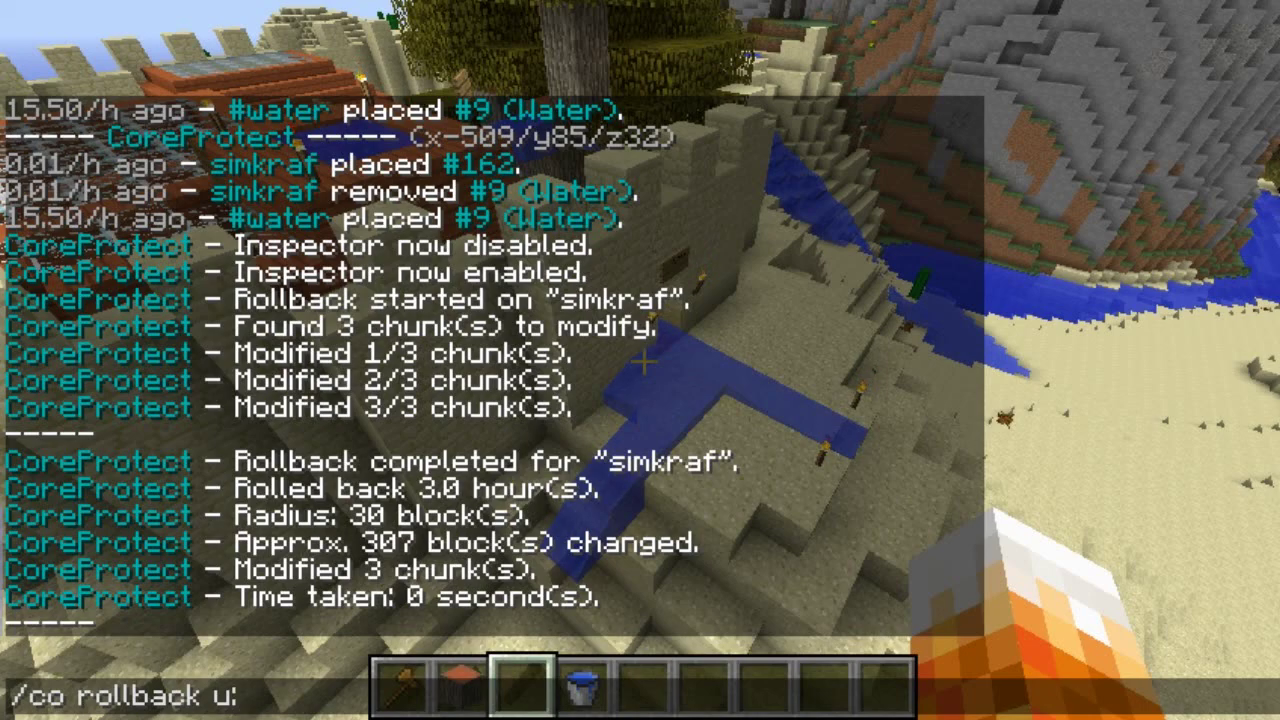
text(u:)
scroll(370, 360, up, 5)
scroll(370, 360, down, 2)
scroll(370, 360, down, 2)
scroll(370, 360, down, 1)
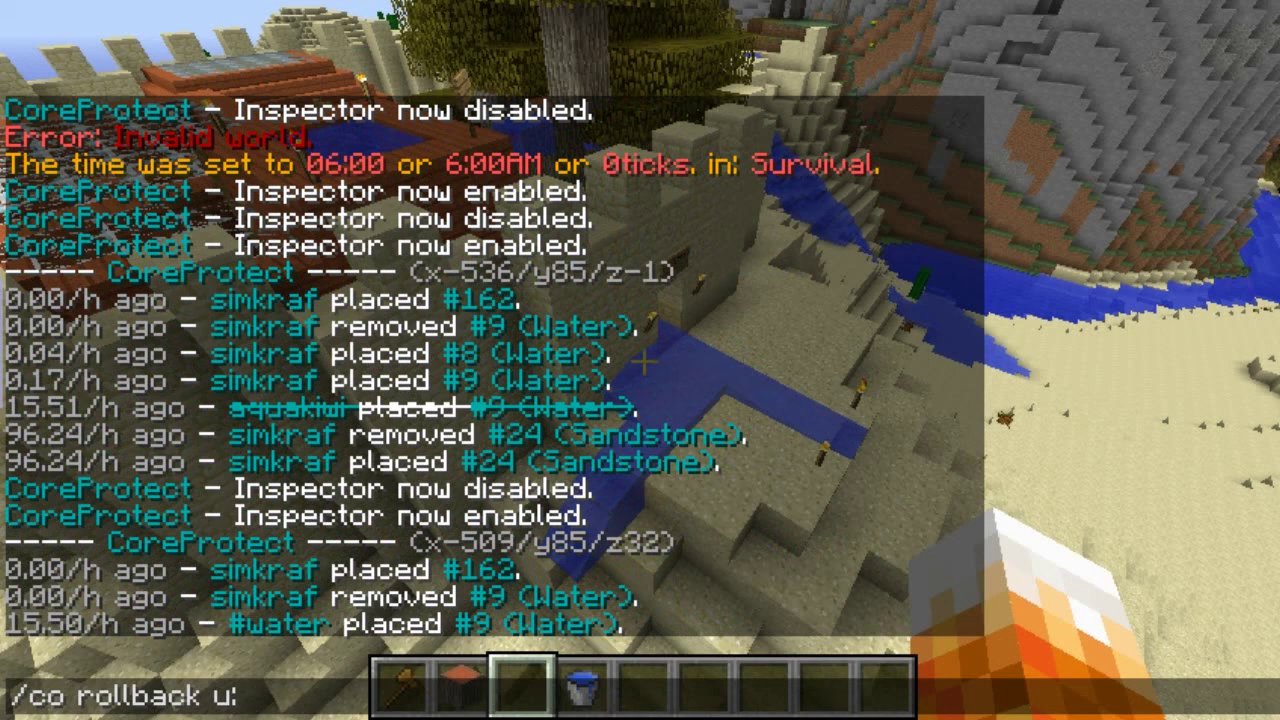
Step: Enter the original water placer's player name as the target of the /co rollback command
text(aqua)
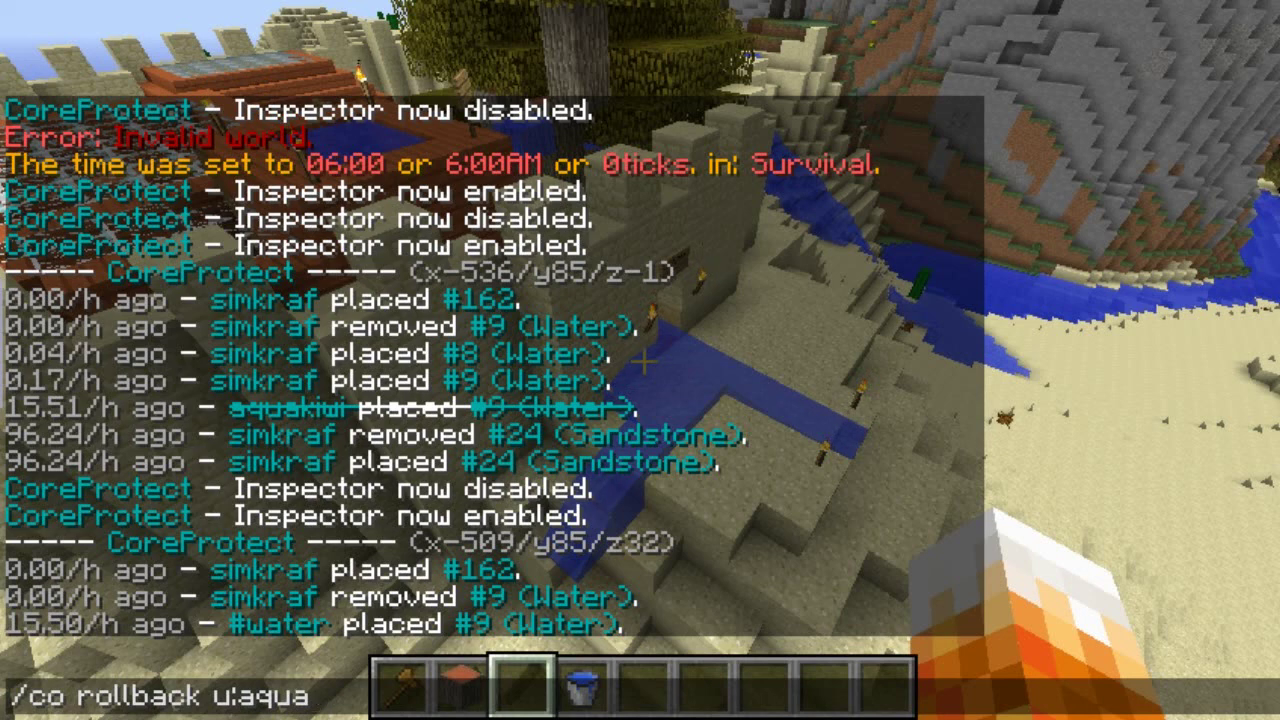
text(q)
key(BackSpace)
text(kiwi)
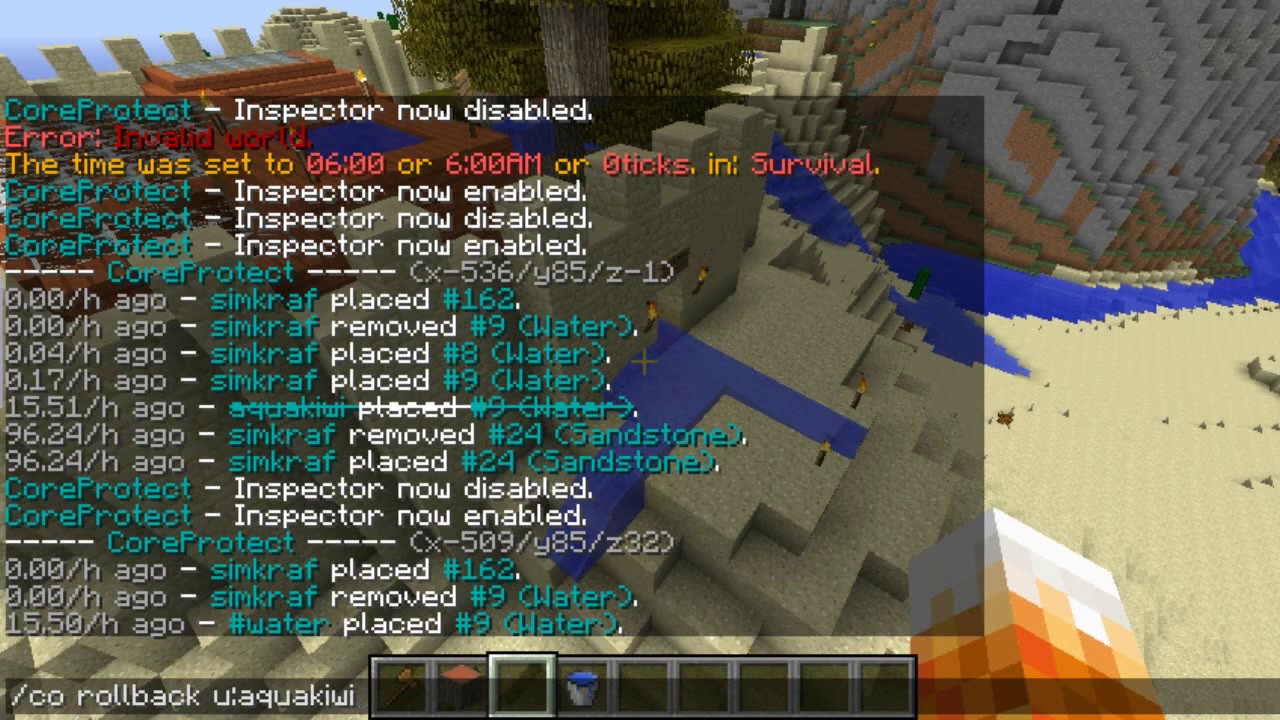
Step: Set the rollback time range to t:1w and the radius to r:30, and run the command
text( t:2d)
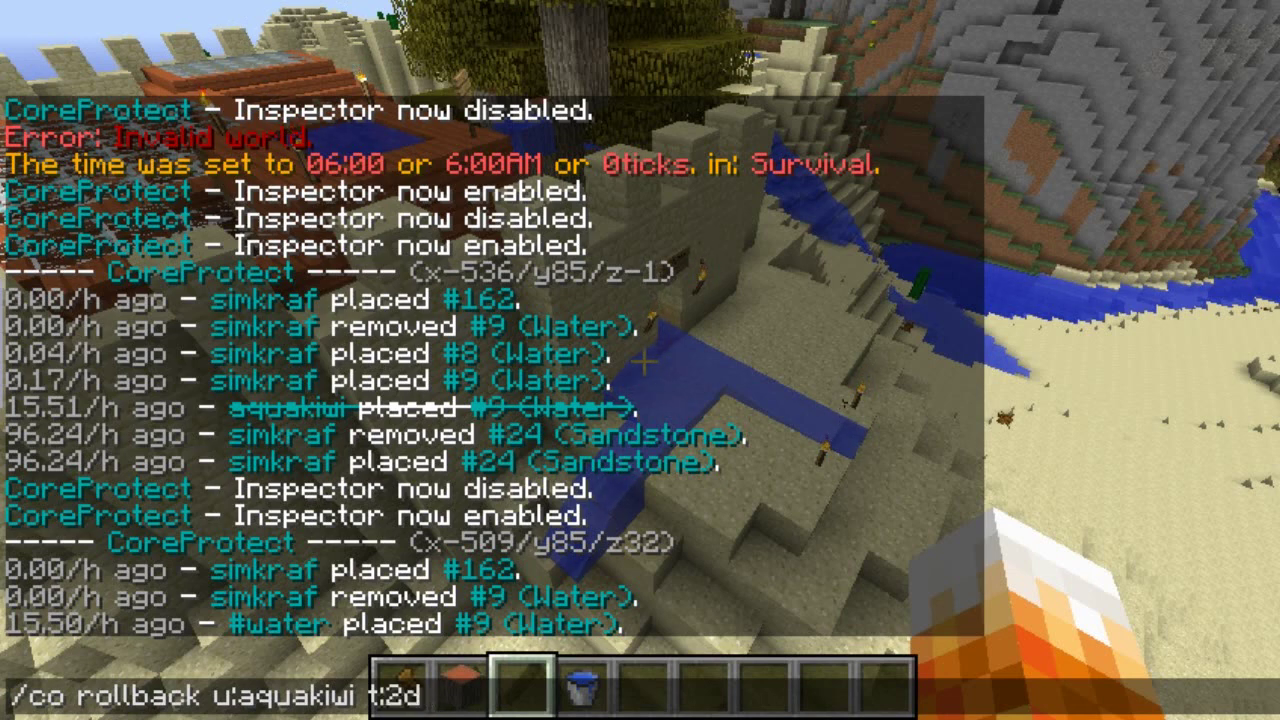
key(BackSpace)
key(BackSpace)
text(1w)
text(r:)
text(30)
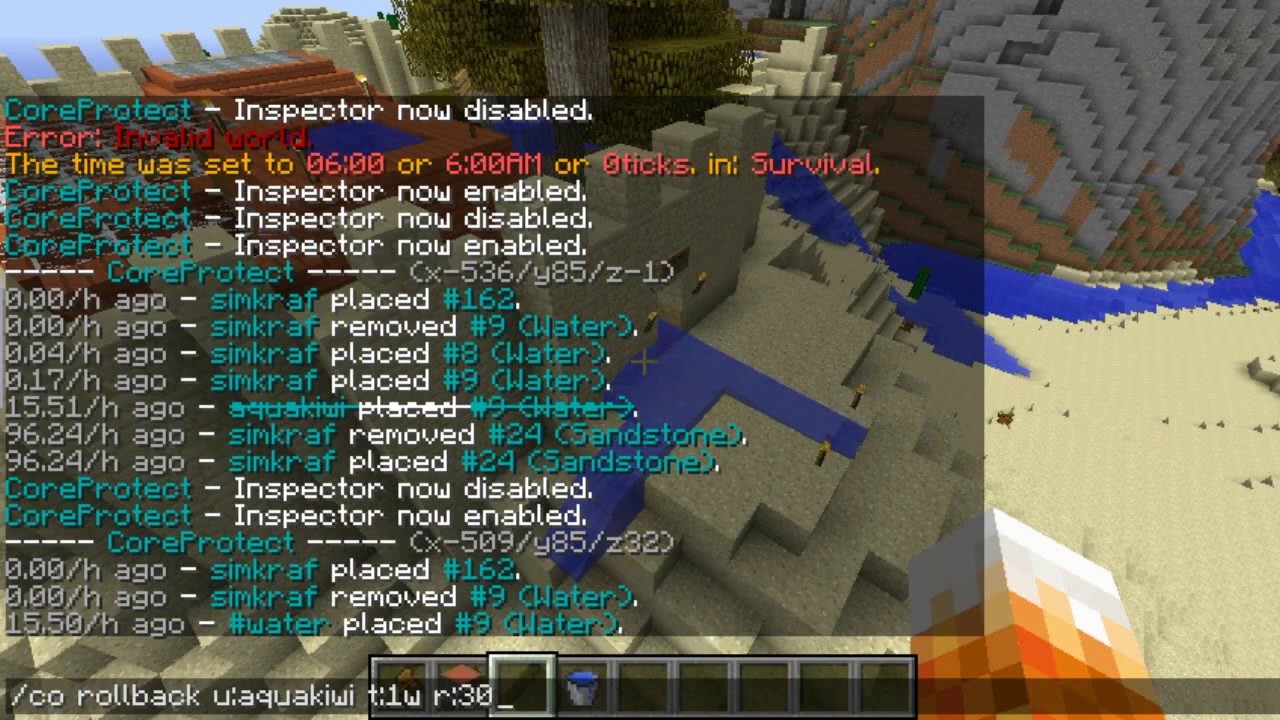
key(Return)
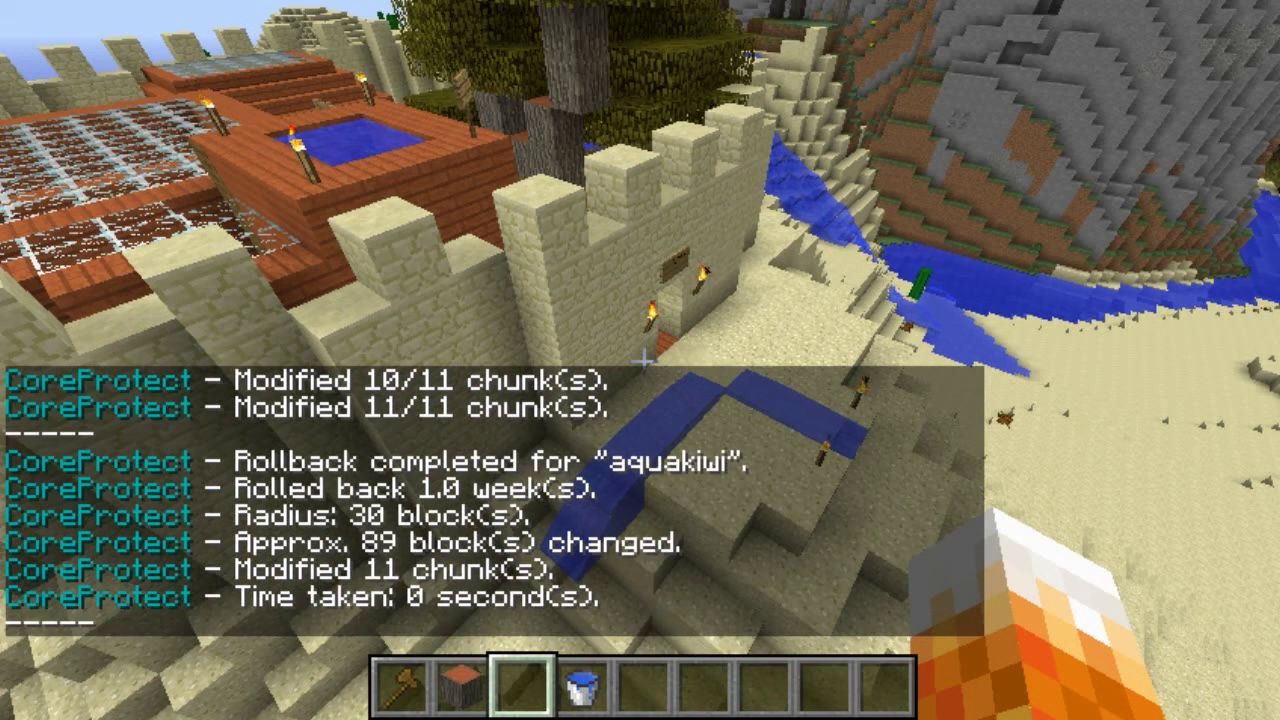
Step: Review the rollback report in chat and fly down to examine the leftover water outside the castle entrance
key(1)
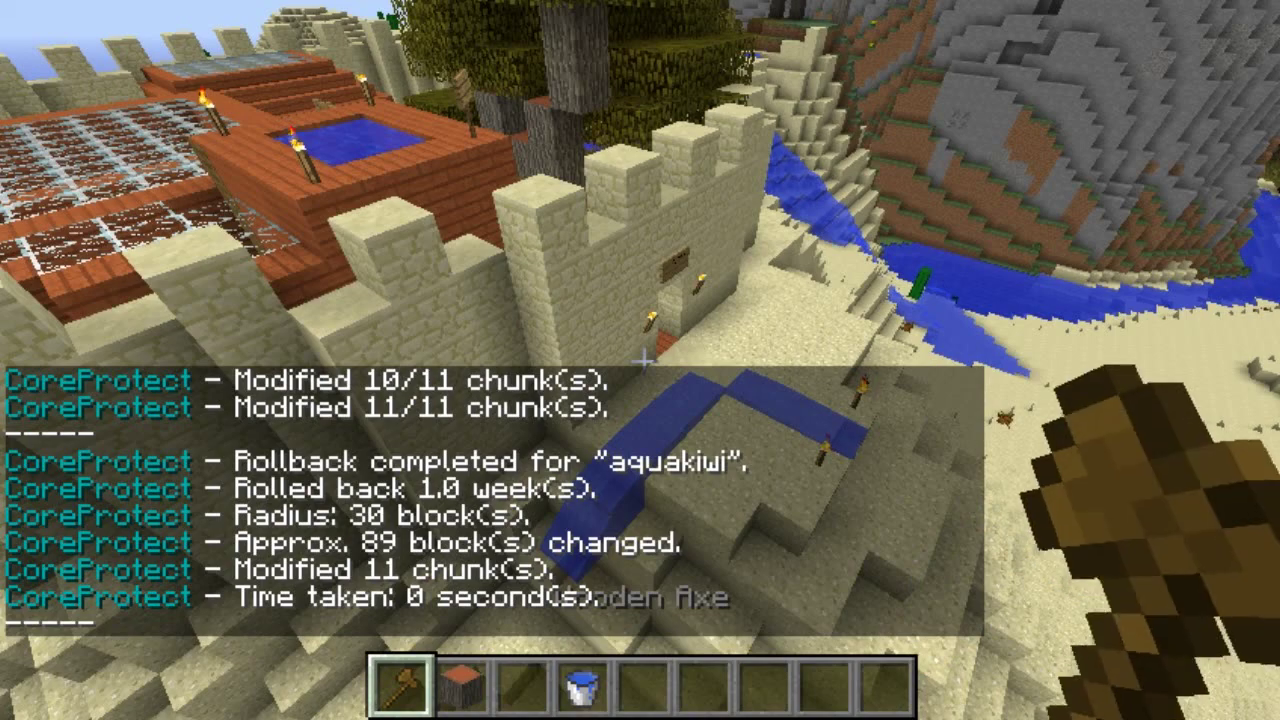
key(3)
key(4)
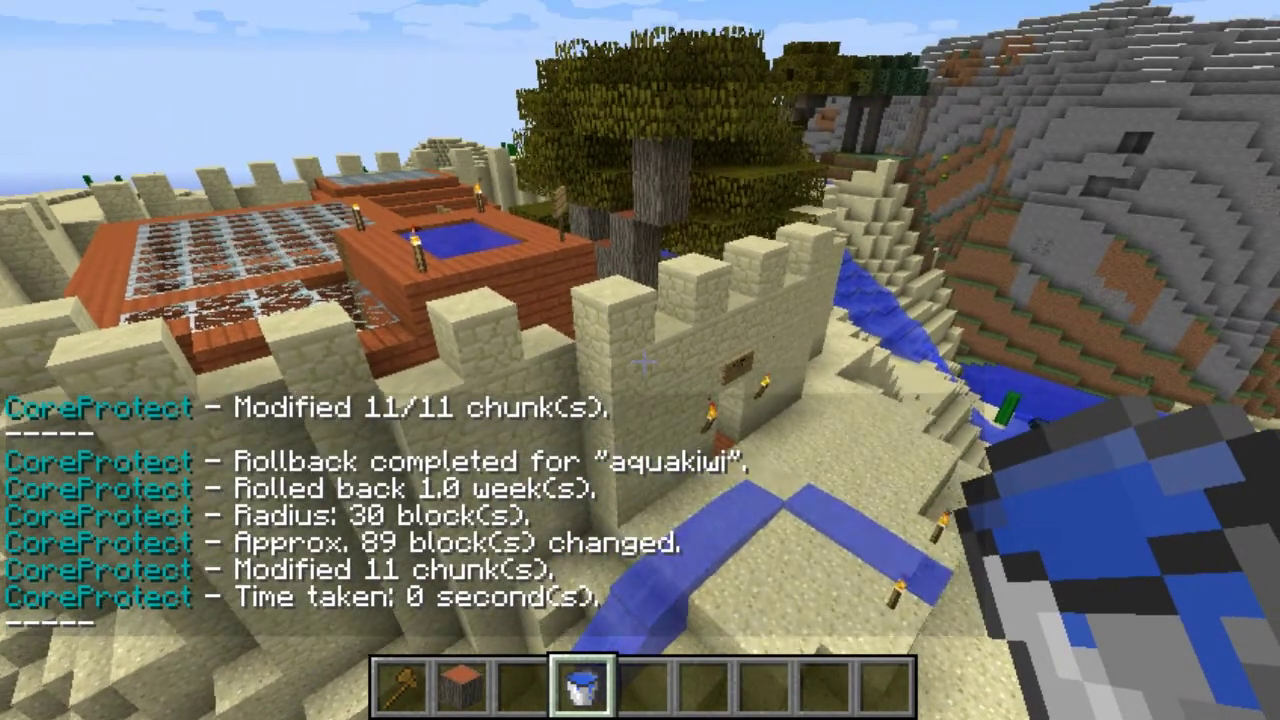
key(t)
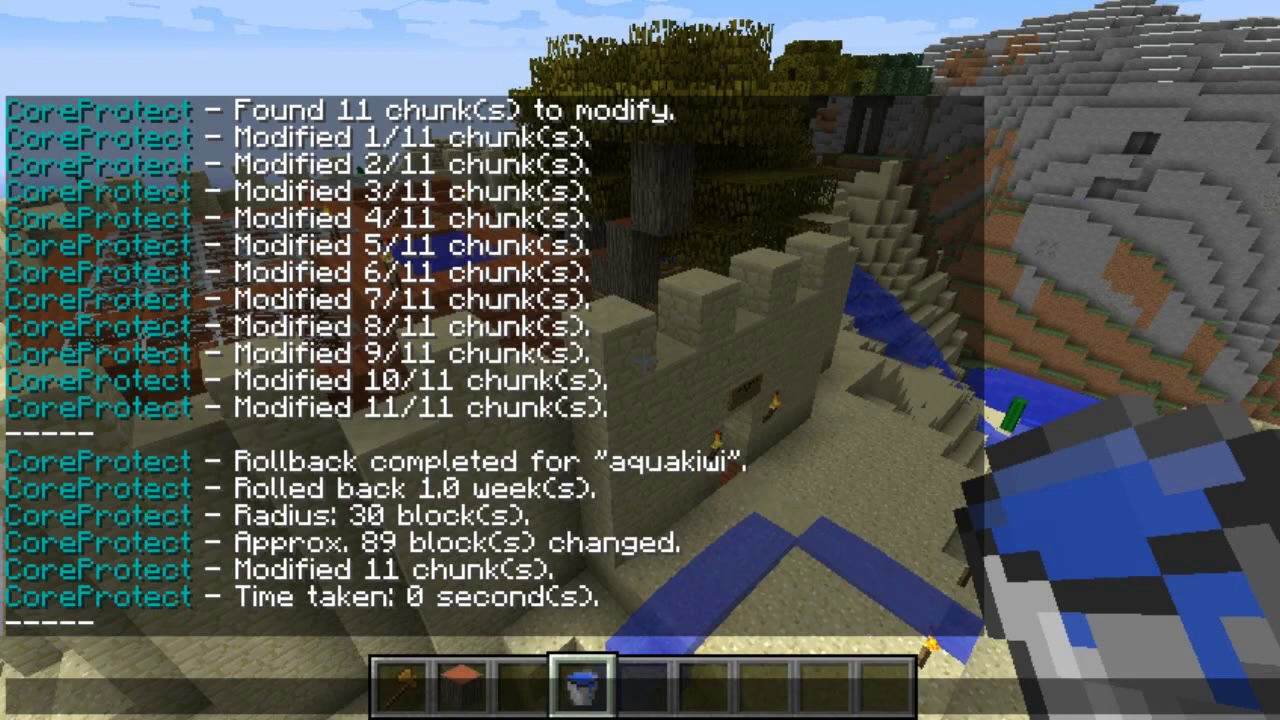
key(Escape)
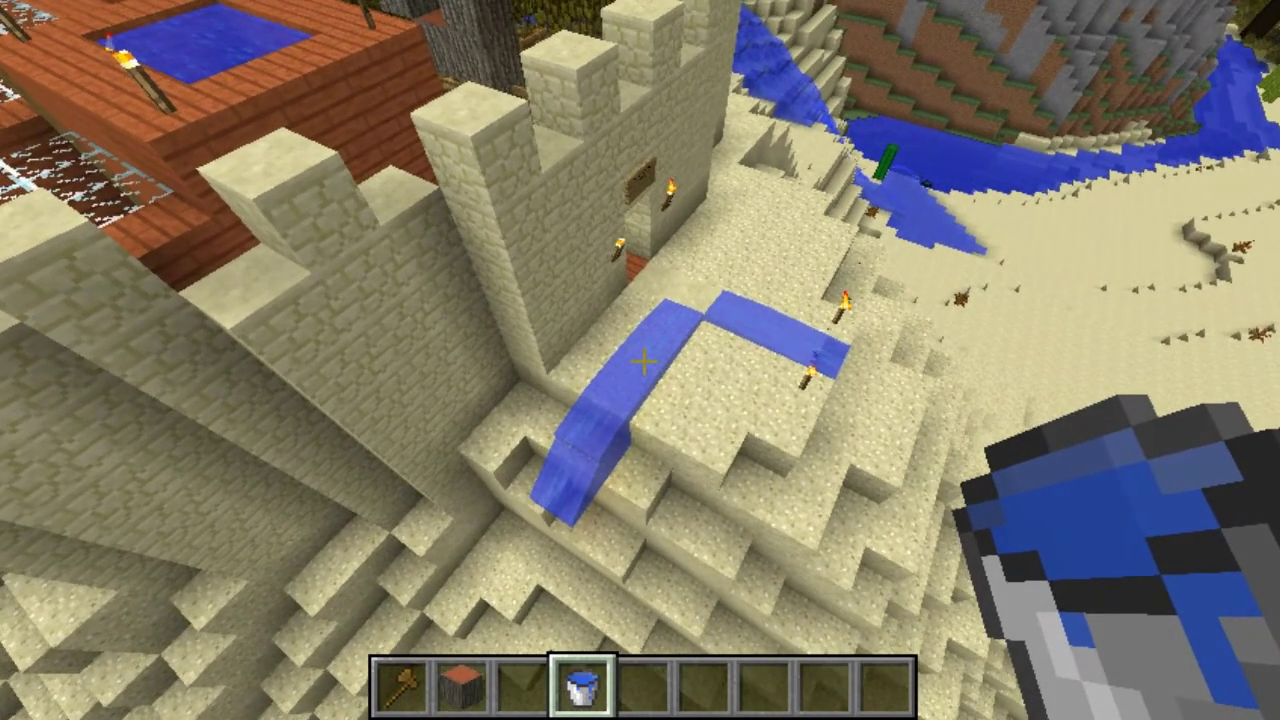
key(shift)
key(w)
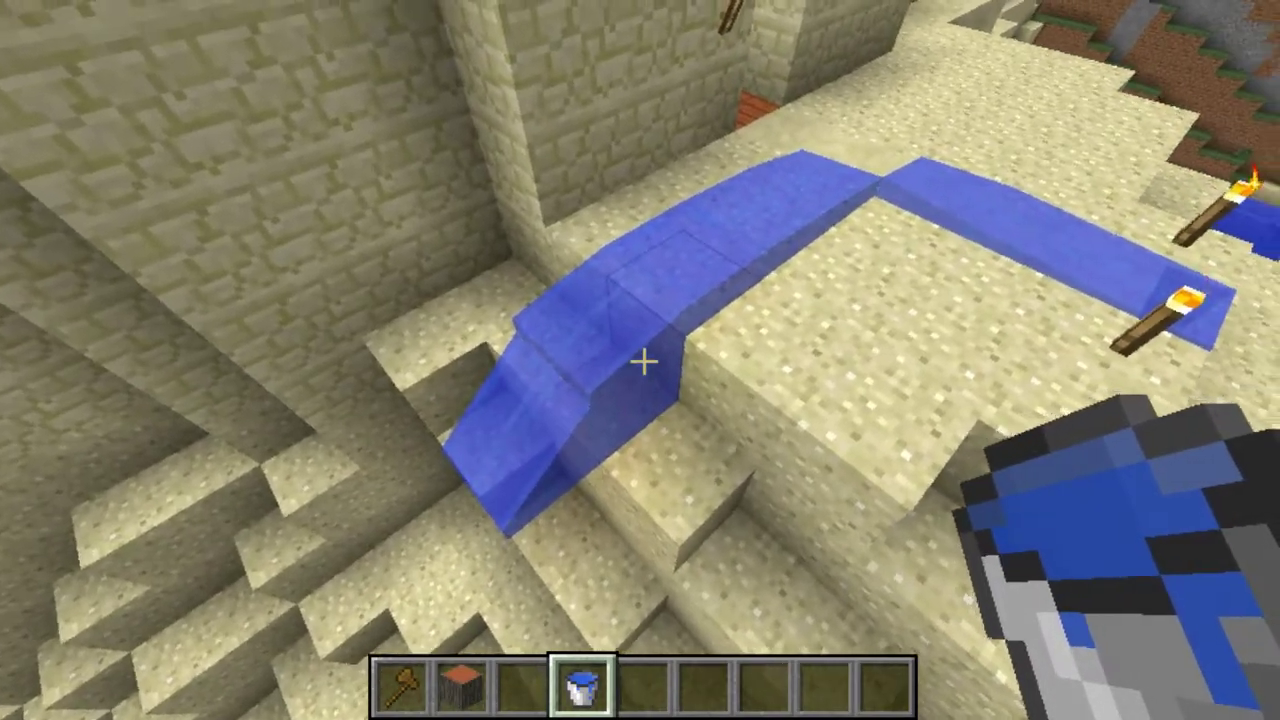
Step: Put a sponge from the Building Blocks into the sixth hotbar slot and hold it
key(e)
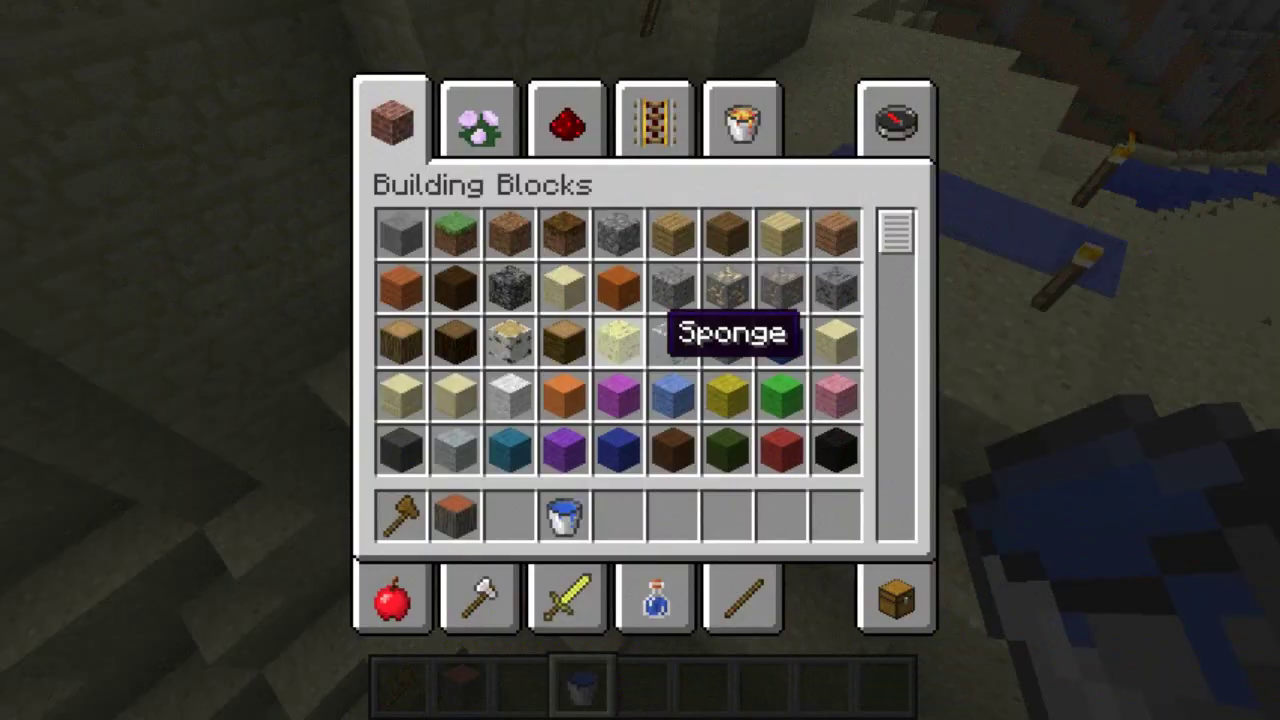
click(510, 122)
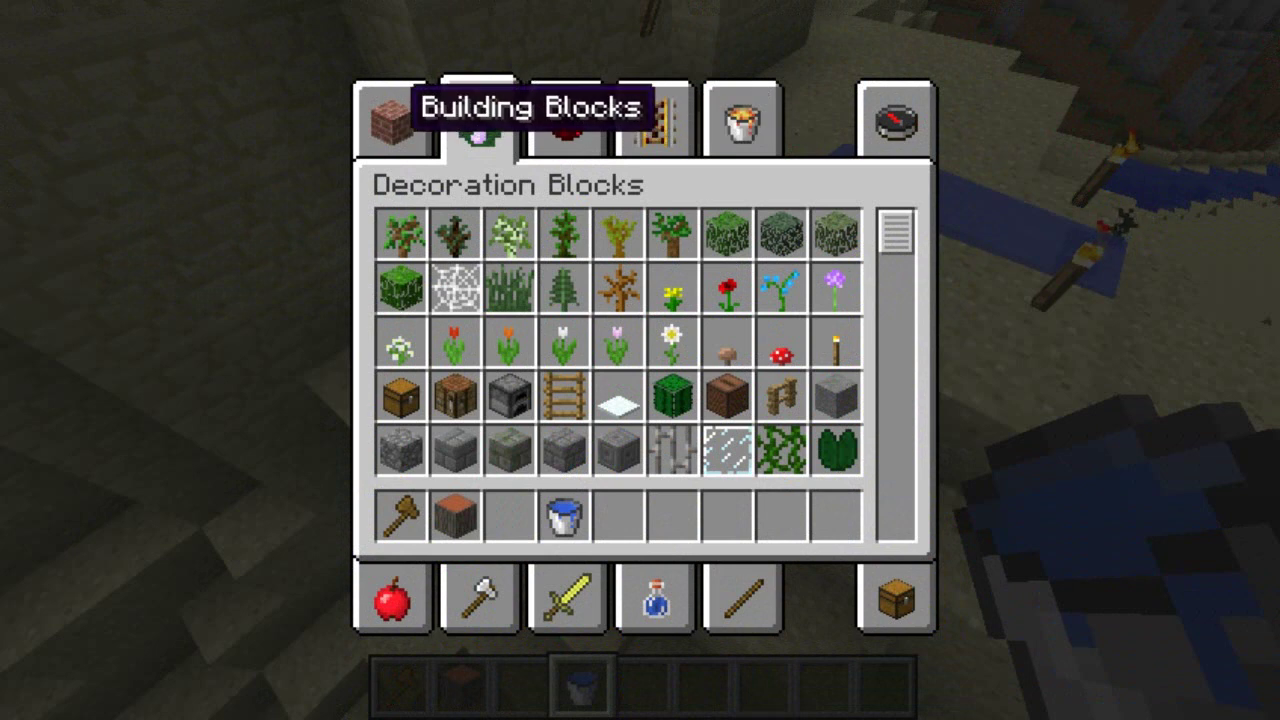
click(400, 115)
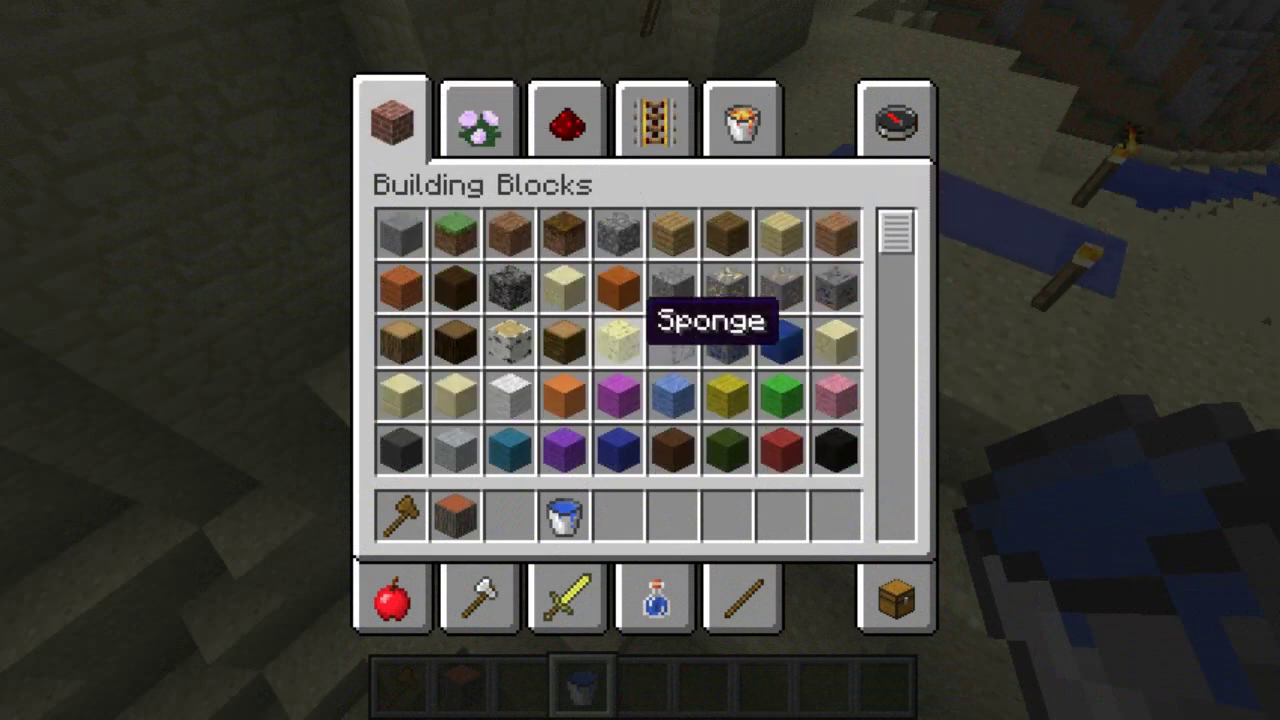
key(e)
scroll(644, 362, down, 3)
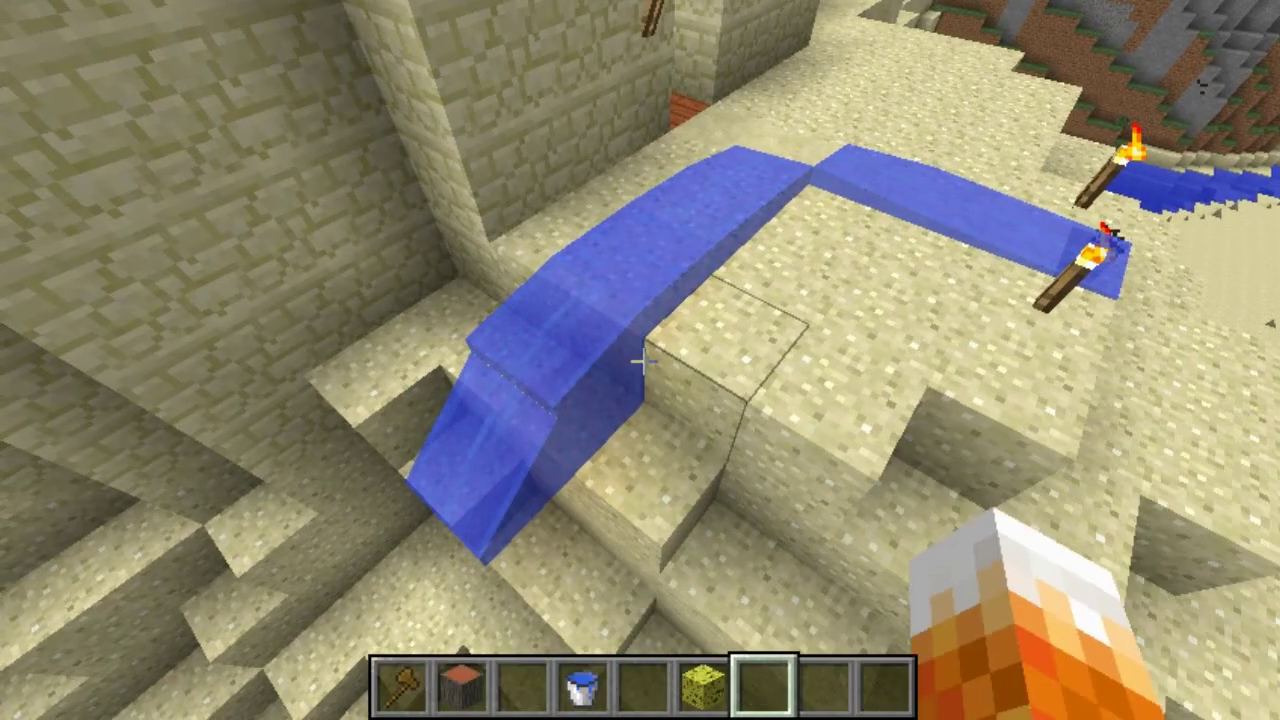
scroll(644, 362, up, 1)
Step: Try to place the sponge in the leftover water, and disable the CoreProtect inspector
right_click(644, 362)
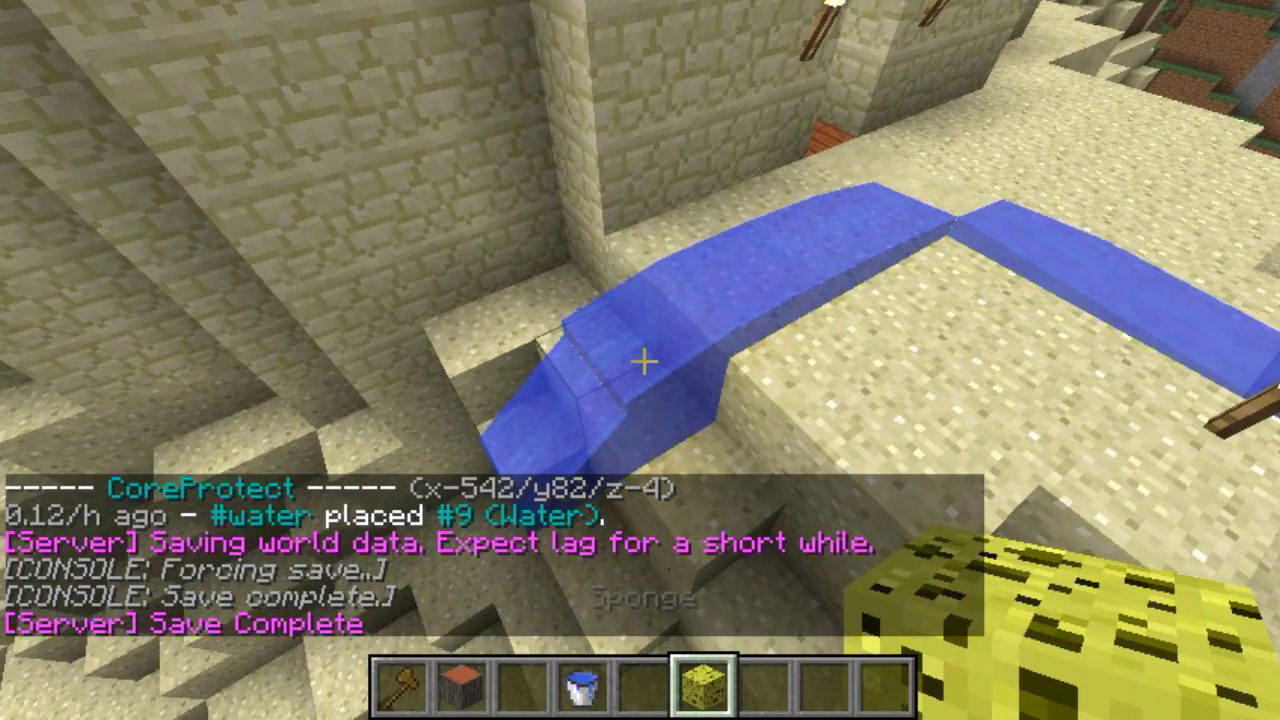
key(slash)
key(Return)
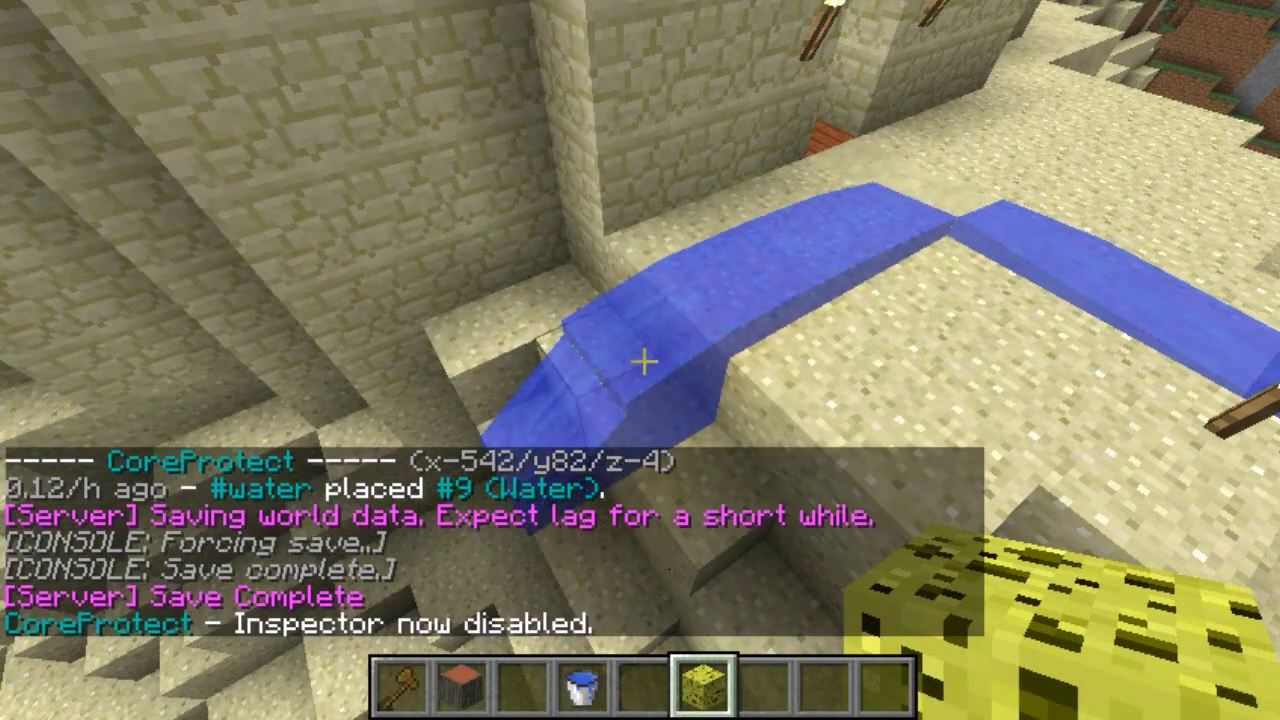
Step: Soak up both leftover water streams outside the castle entrance with sponges, breaking each sponge after placing it
right_click(643, 362)
click(643, 362)
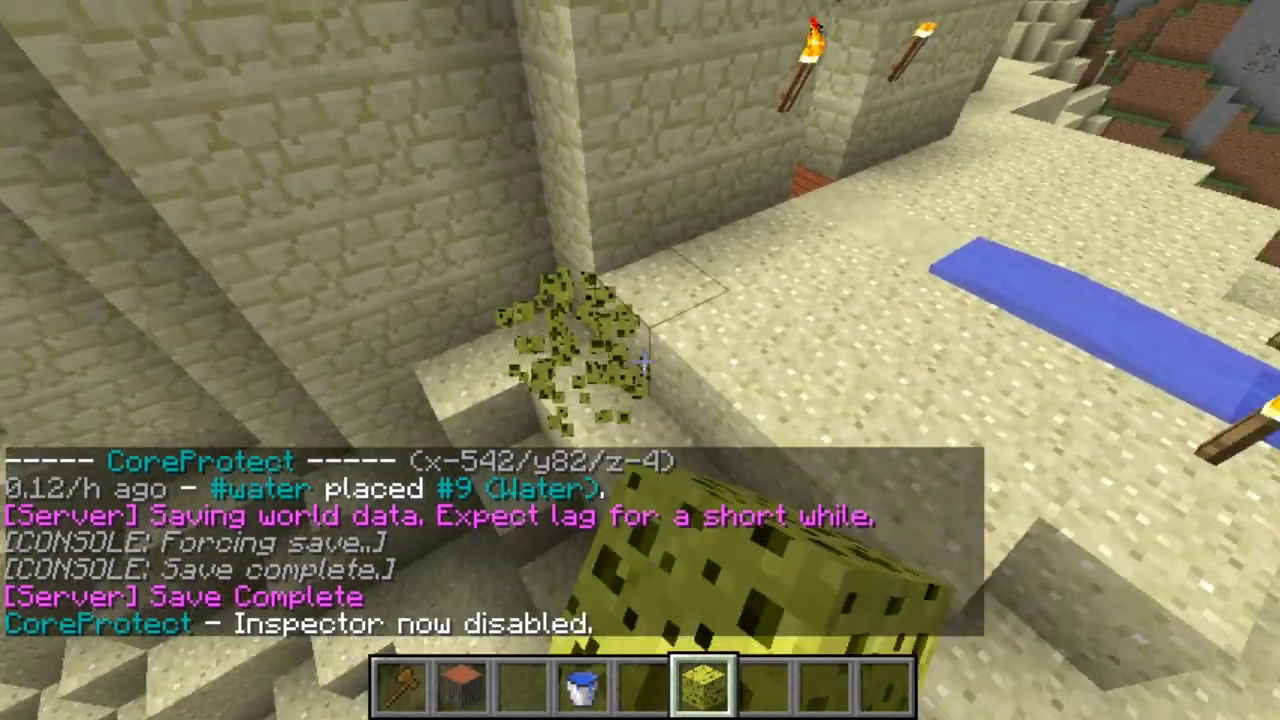
right_click(643, 362)
click(643, 362)
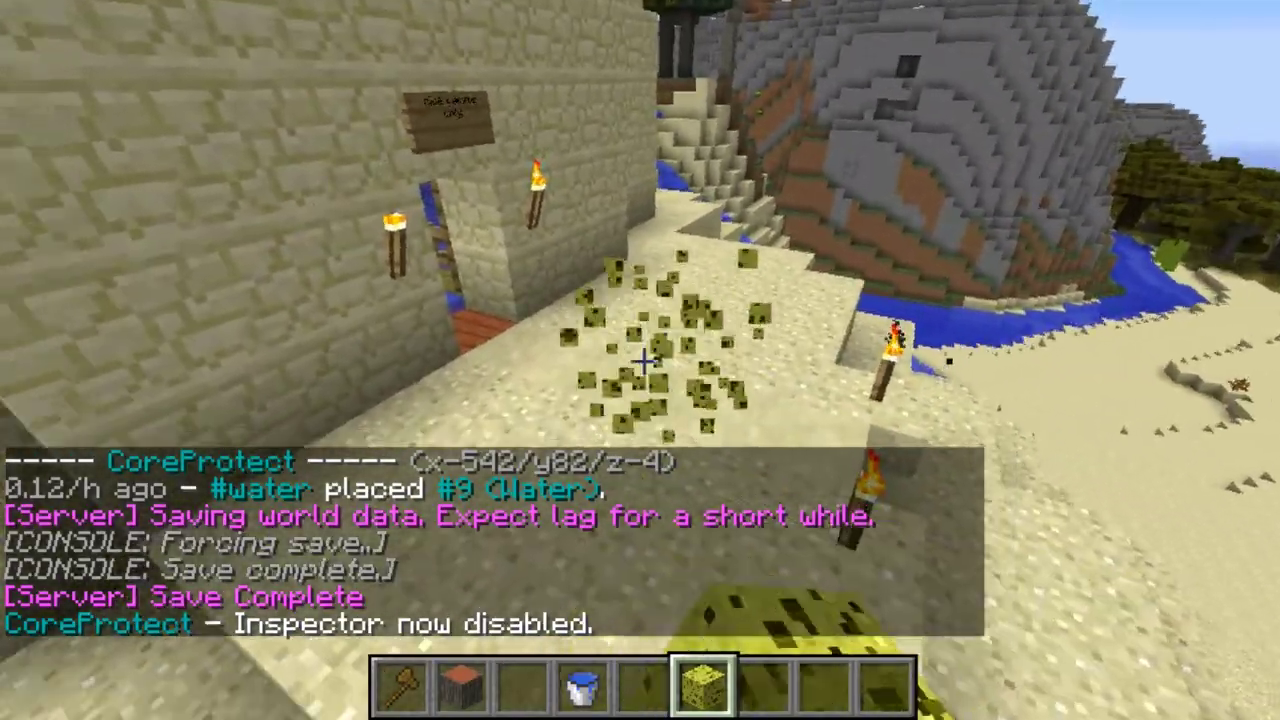
key(s)
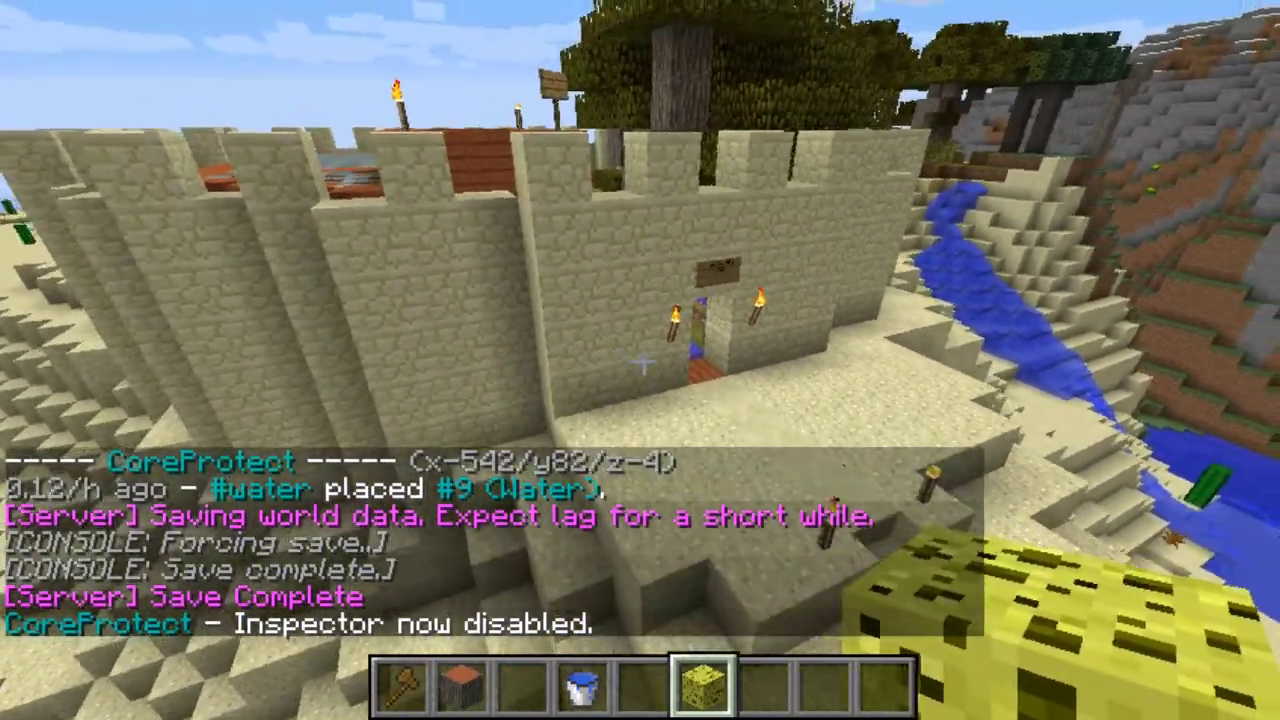